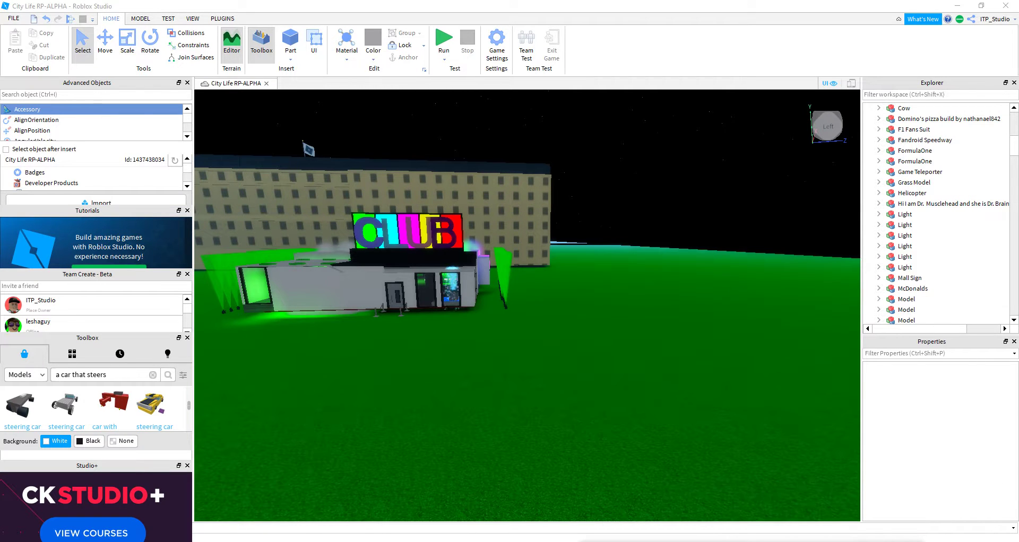
# - Orbit the camera from the club building toward open terrain and the thin grey part
pyautogui.moveTo(730, 482)
pyautogui.mouseDown(button='right')
pyautogui.moveTo(749, 445)
pyautogui.moveTo(768, 443)
pyautogui.mouseUp(button='right')
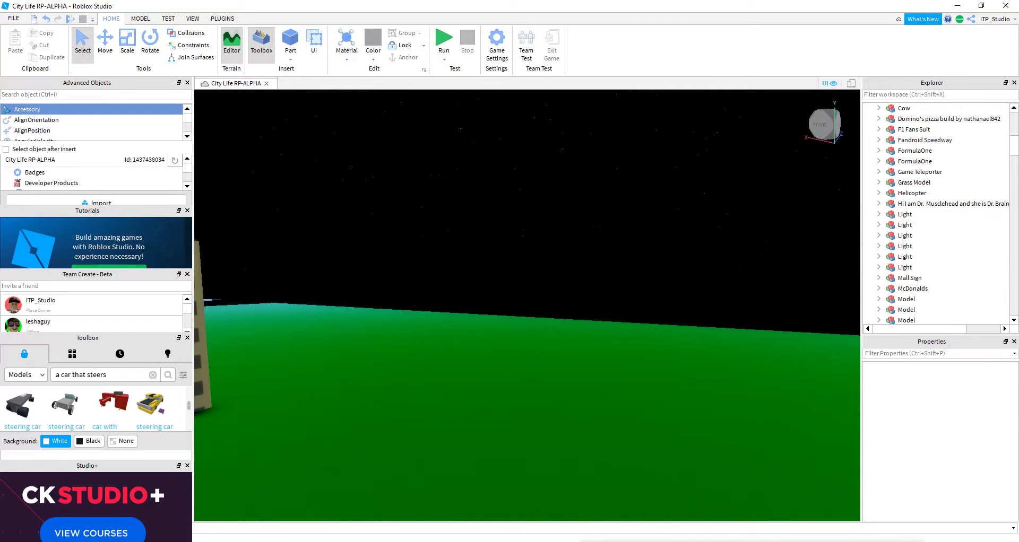
# - Stretch the thin grey part into a large flat floor slab
pyautogui.moveTo(638, 450); pyautogui.dragTo(646, 431, button='right')
pyautogui.moveTo(598, 375)
pyautogui.mouseDown()
pyautogui.moveTo(575, 363)
pyautogui.moveTo(561, 290)
pyautogui.mouseUp()
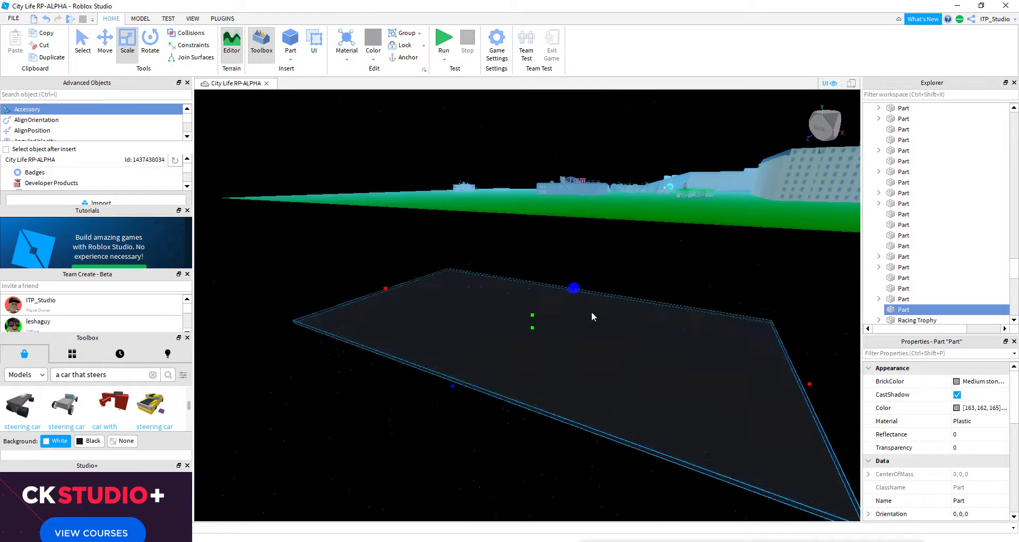
pyautogui.scroll(5, 589, 311)
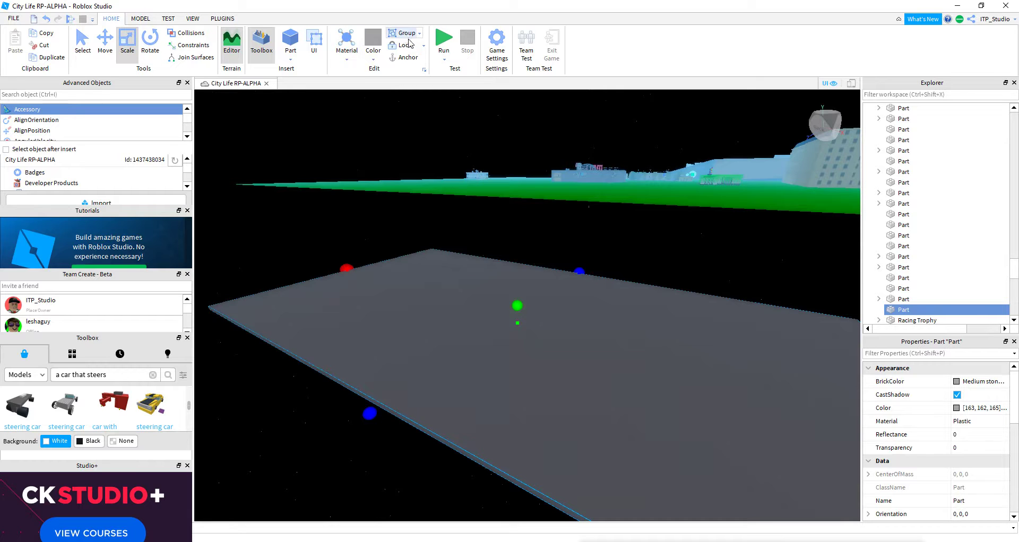
# - Try the Lock and Group dropdowns, lock the slab in place, then return to Select (Ctrl+1)
pyautogui.click(423, 47)
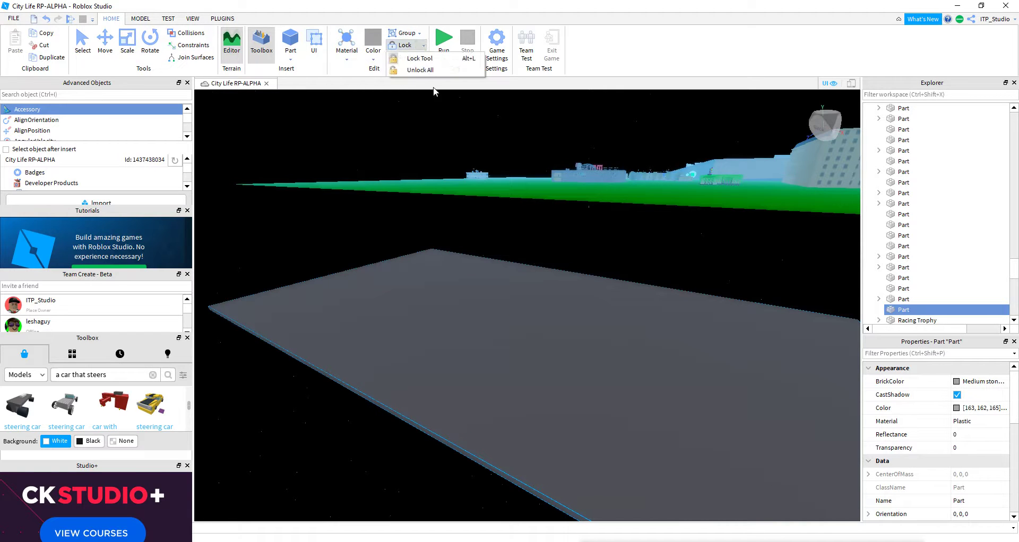
pyautogui.click(431, 59)
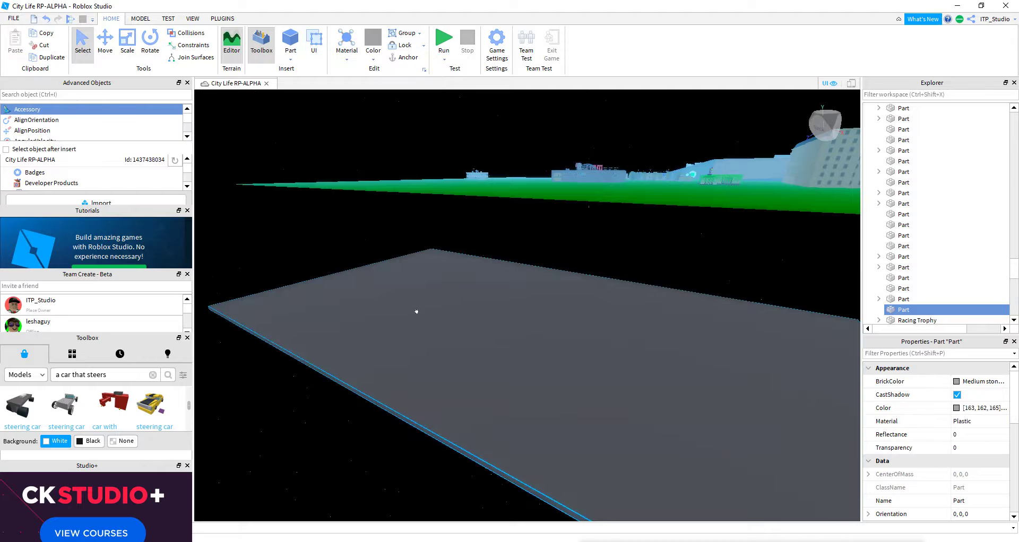
pyautogui.click(422, 33)
pyautogui.click(422, 34)
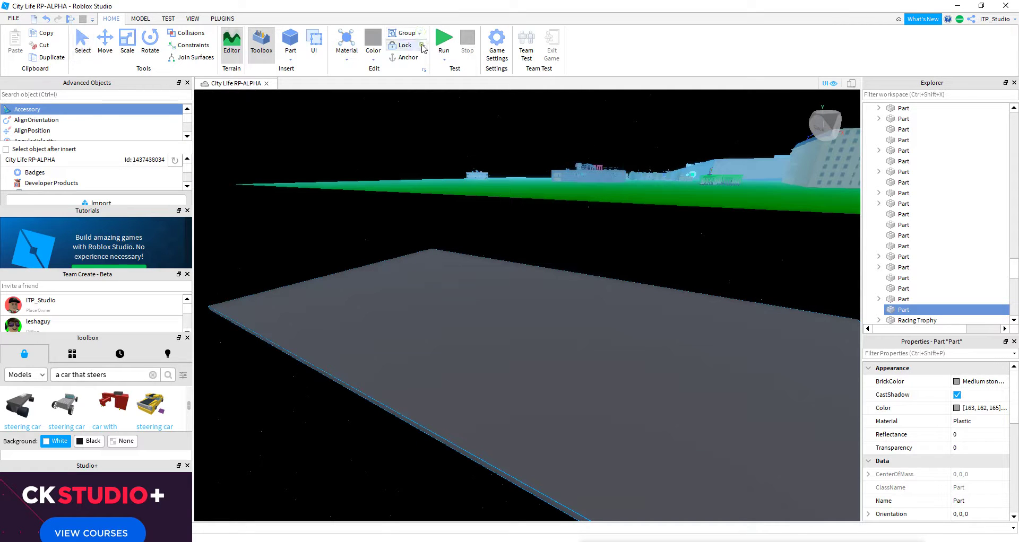
pyautogui.click(424, 46)
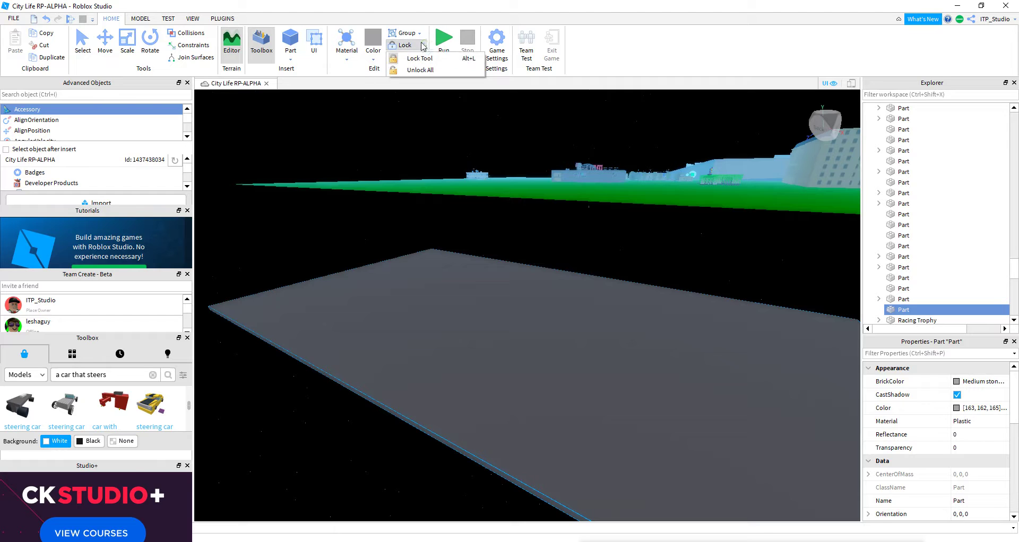
pyautogui.click(425, 48)
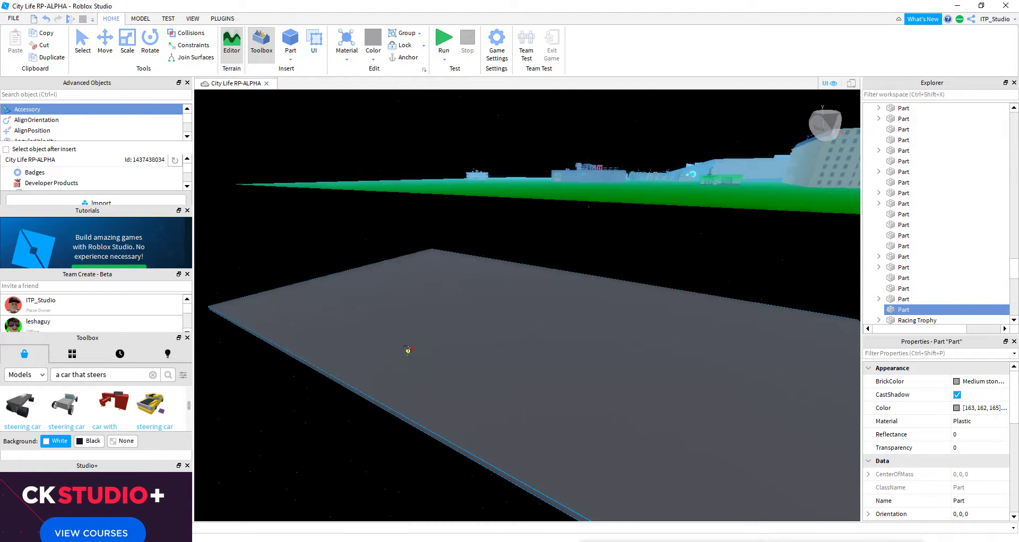
pyautogui.click(424, 47)
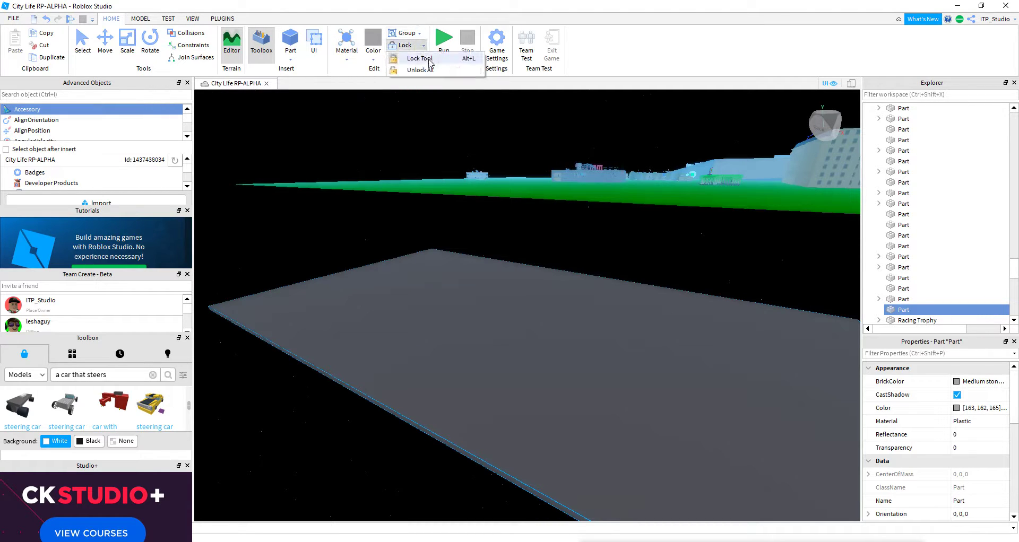
pyautogui.click(424, 57)
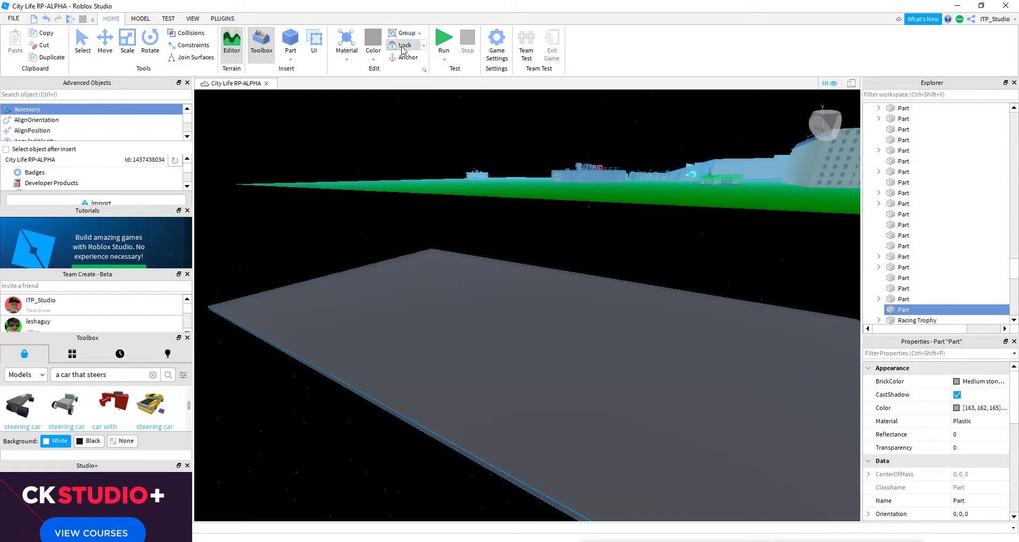
pyautogui.hotkey('ctrl', '1')
# - Clear the slab selection and orbit back to see the whole grey slab
pyautogui.click(426, 220)
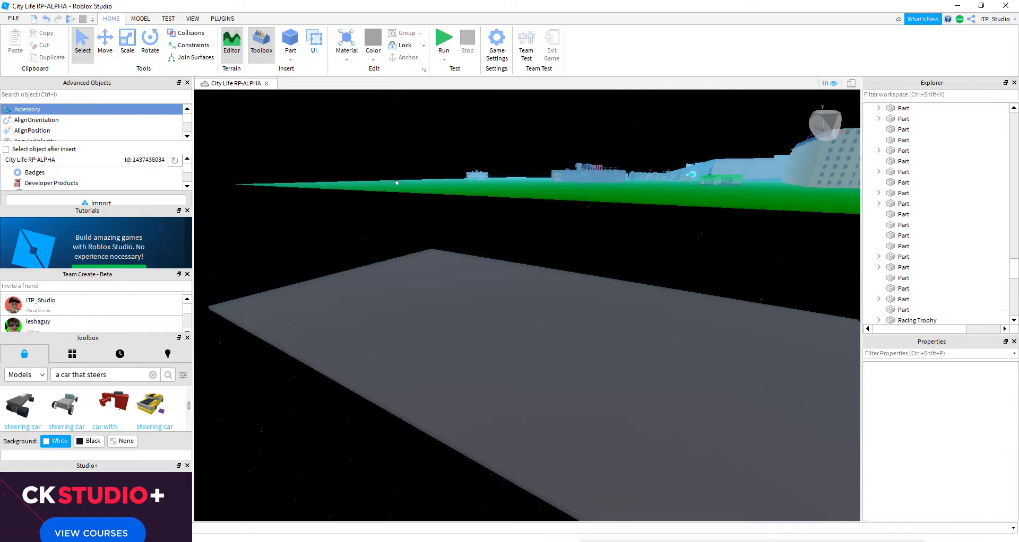
pyautogui.click(518, 192)
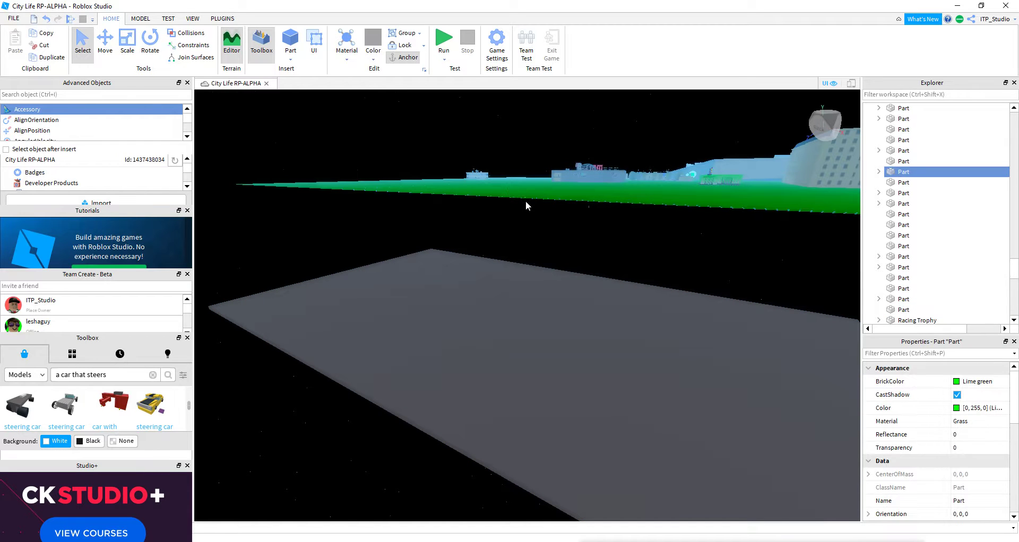
pyautogui.click(498, 351)
pyautogui.moveTo(499, 351); pyautogui.dragTo(518, 353, button='right')
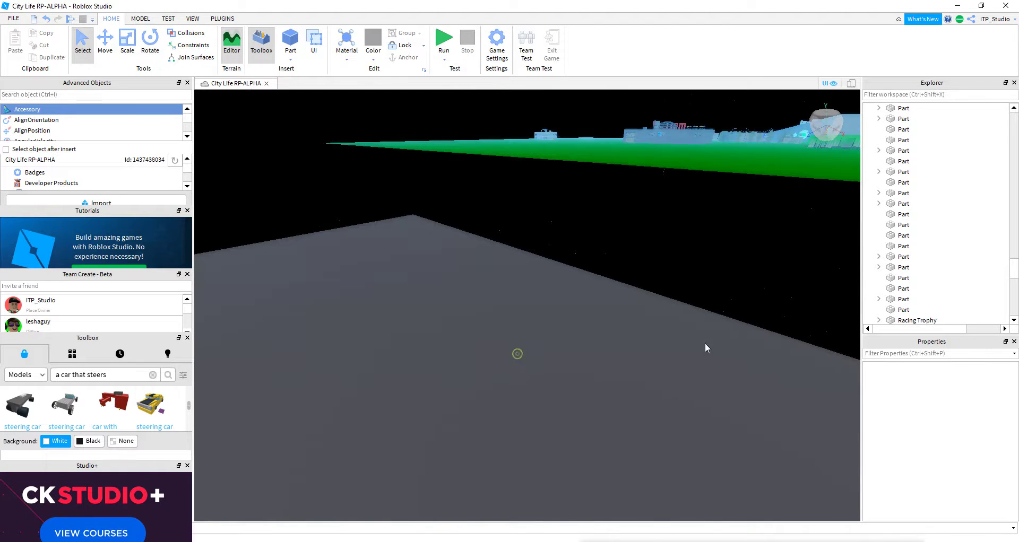
pyautogui.moveTo(705, 343); pyautogui.dragTo(778, 358, button='right')
# - Insert a new block on the slab and scale it into a flat forest-green wood base
pyautogui.click(295, 40)
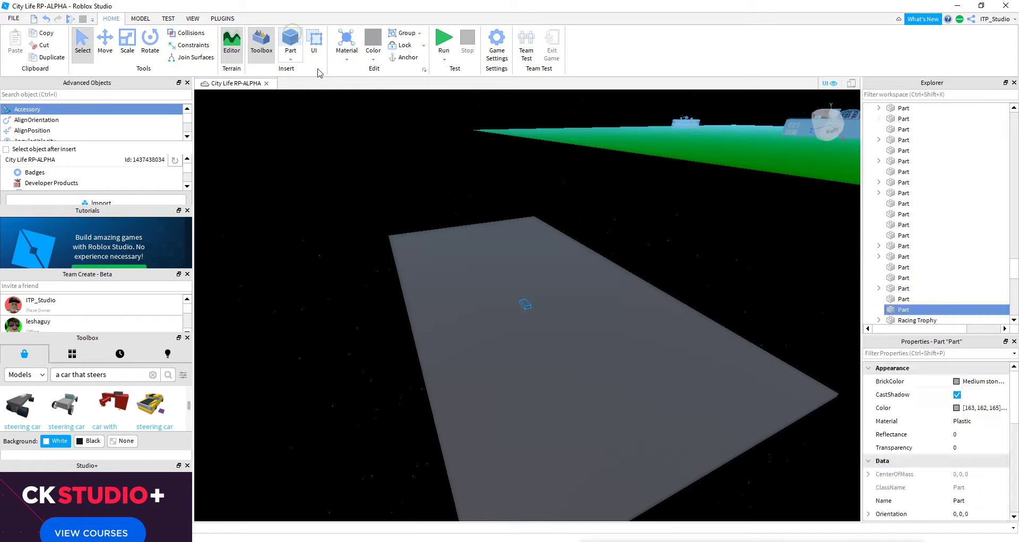
pyautogui.click(524, 296)
pyautogui.scroll(3, 540, 304)
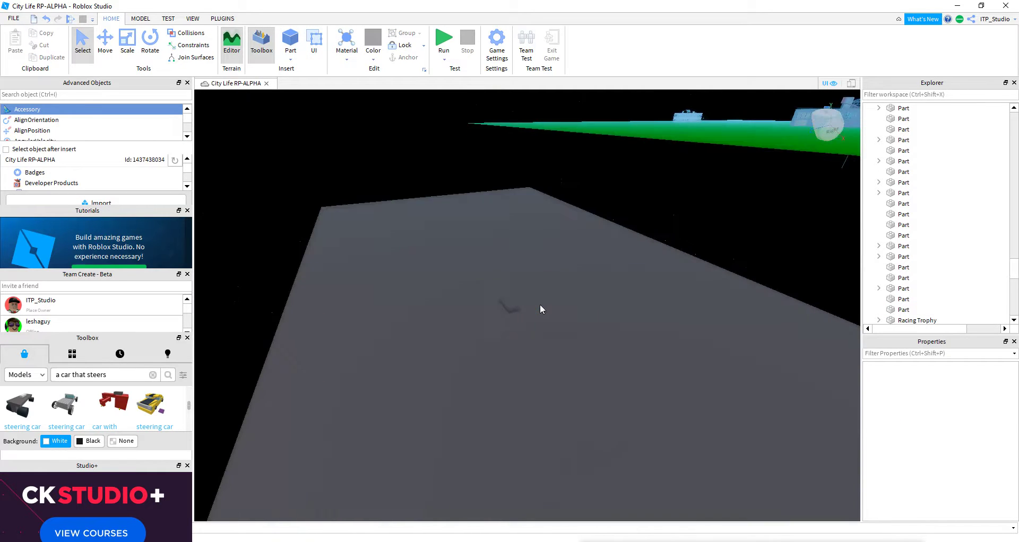
pyautogui.scroll(2, 540, 305)
pyautogui.click(556, 322)
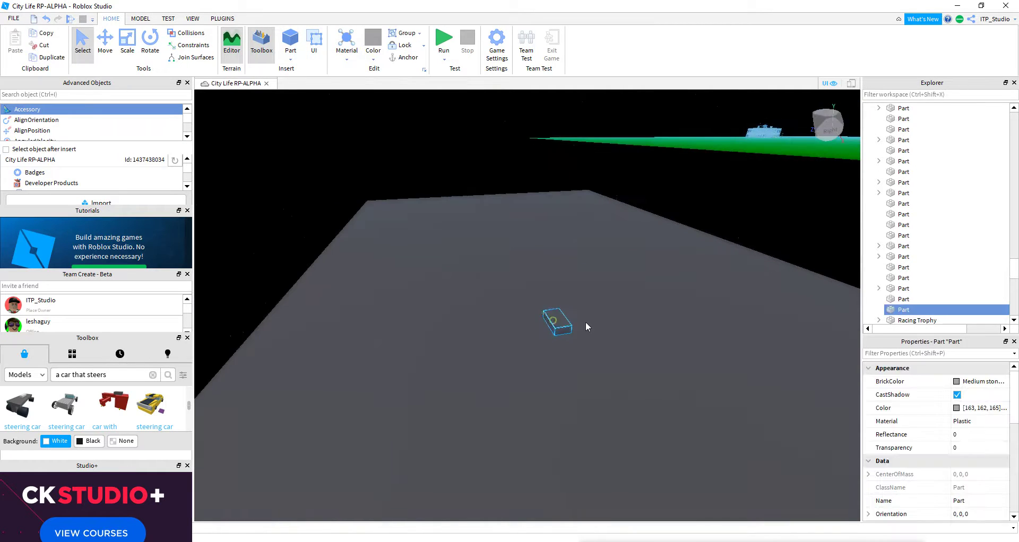
pyautogui.click(127, 50)
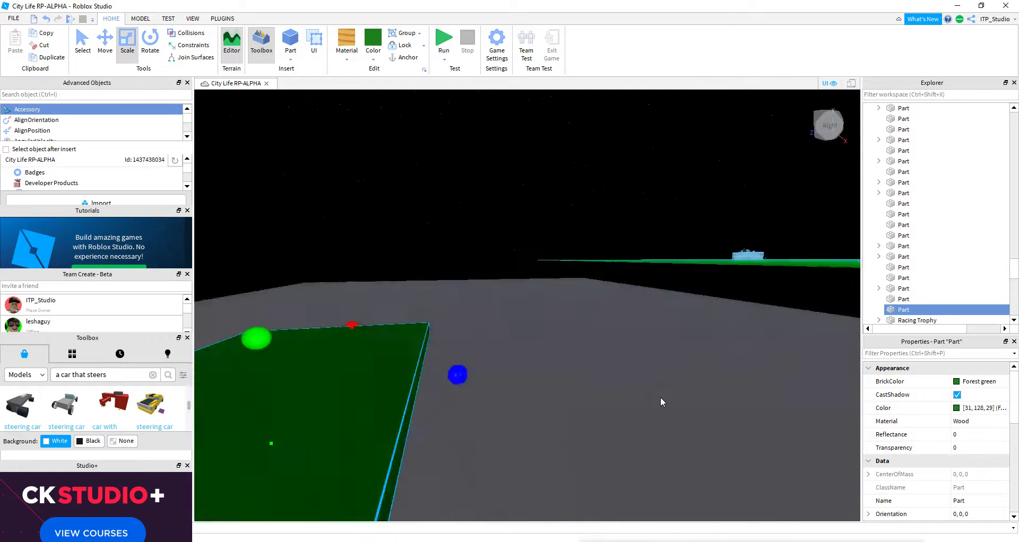
pyautogui.moveTo(660, 397)
pyautogui.mouseDown(button='right')
pyautogui.moveTo(653, 432)
pyautogui.moveTo(568, 478)
pyautogui.mouseUp(button='right')
pyautogui.moveTo(489, 307); pyautogui.dragTo(0, 85, button='right')
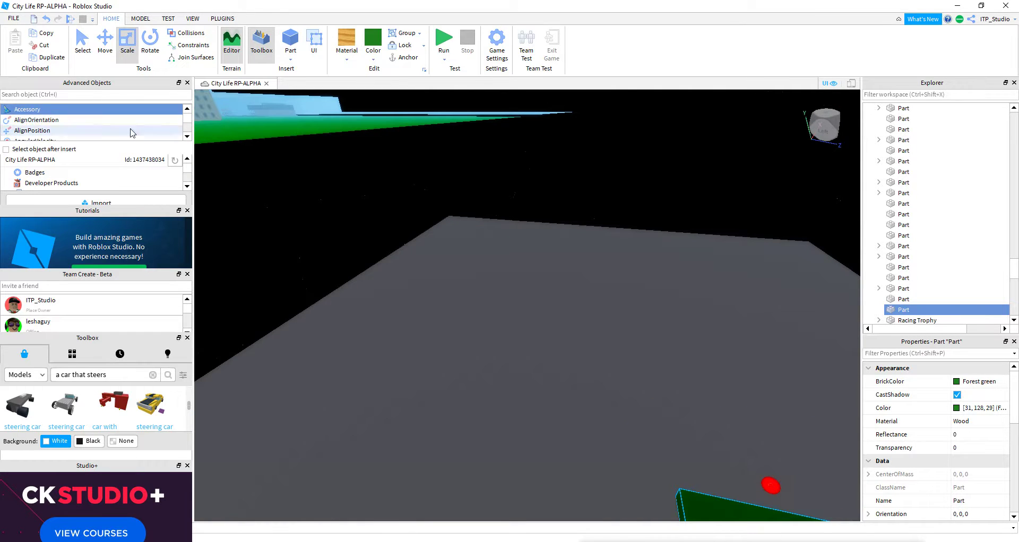
# - Insert a Seat found by searching 'seat' and focus the view on it
pyautogui.click(139, 19)
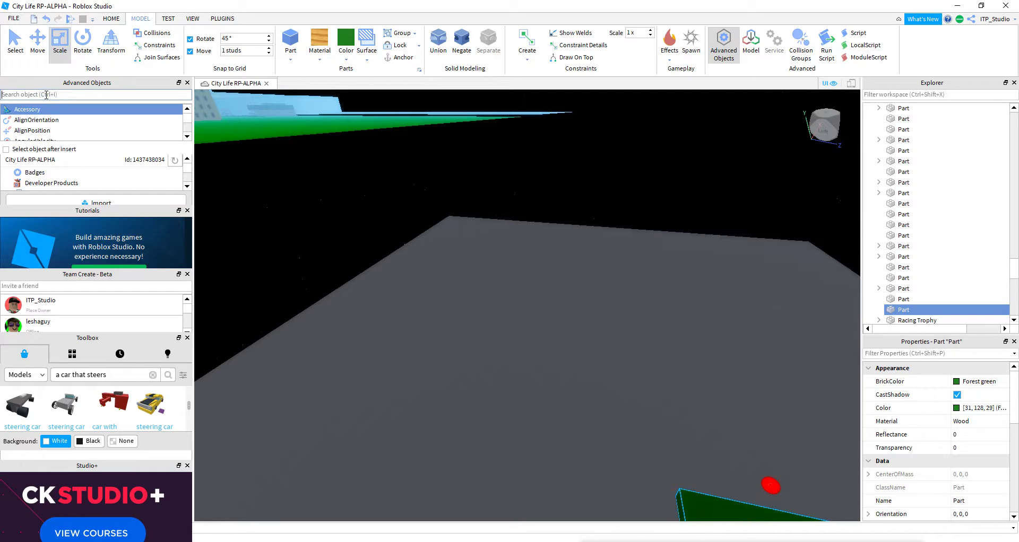
pyautogui.write('seat')
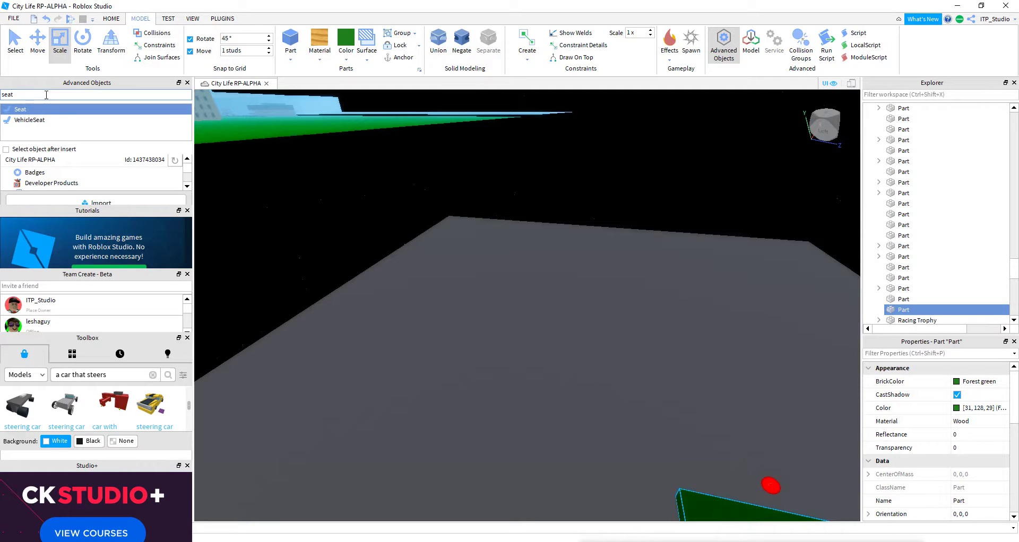
pyautogui.click(59, 111)
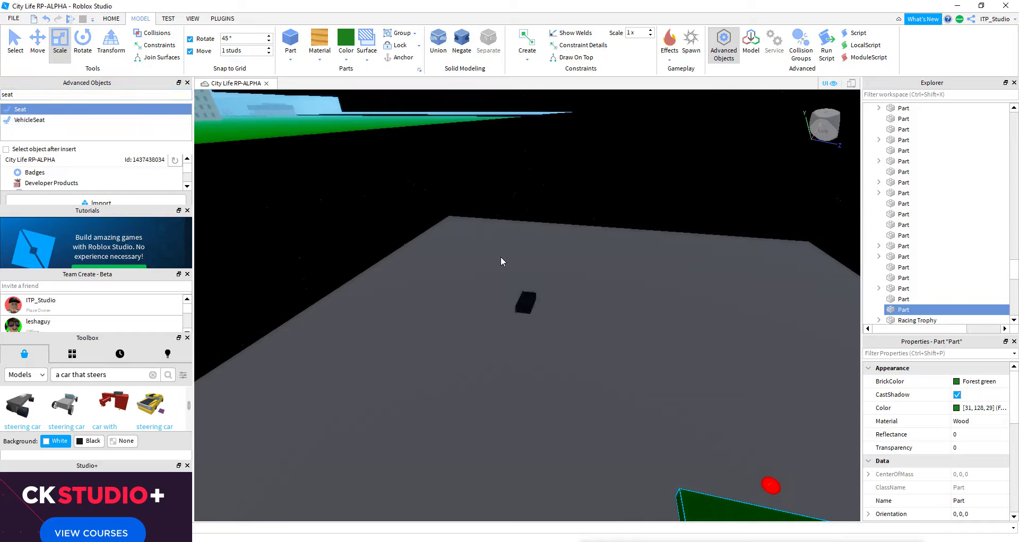
pyautogui.click(522, 300)
pyautogui.press('f')
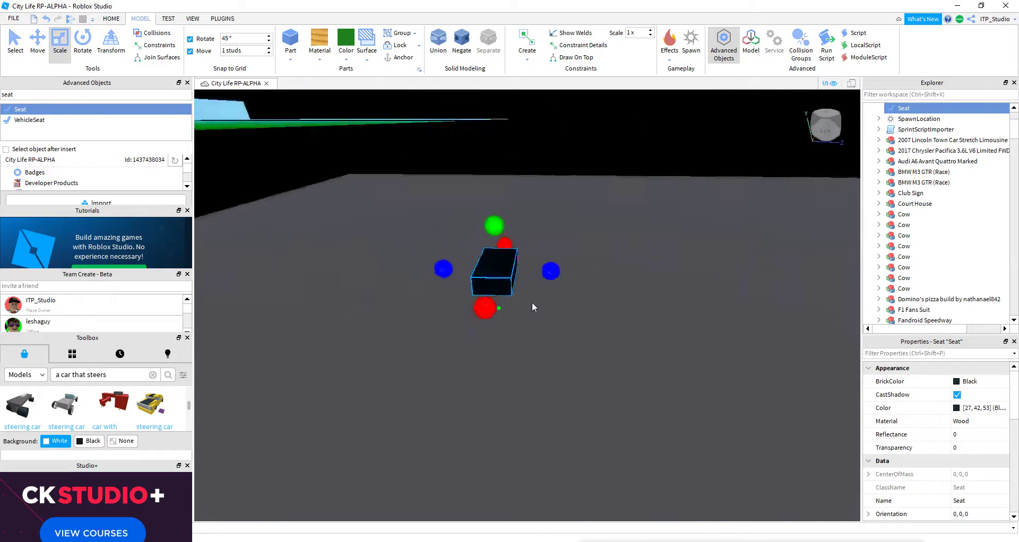
# - Select the green base and black seat and bring up the play-test options
pyautogui.click(109, 17)
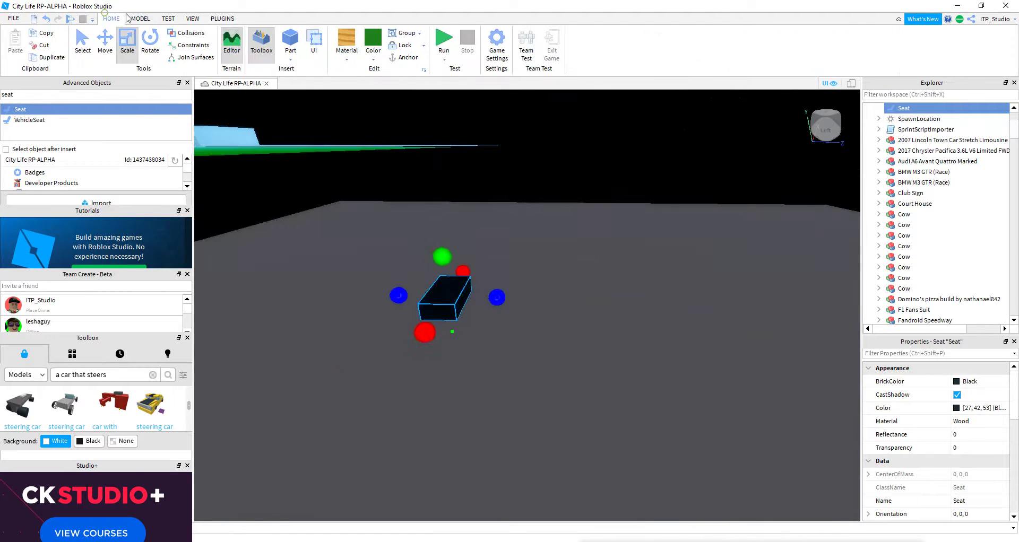
pyautogui.click(444, 59)
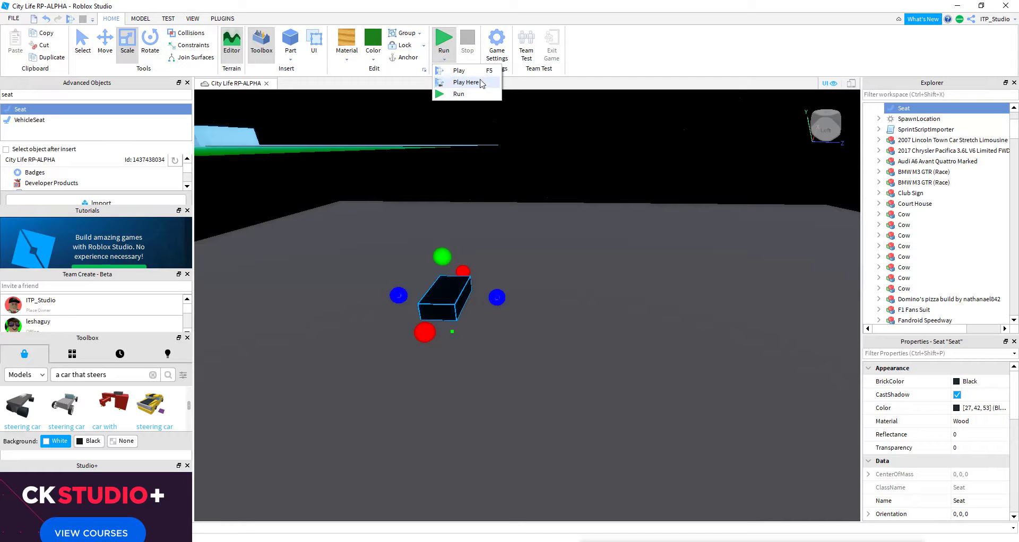
pyautogui.click(483, 212)
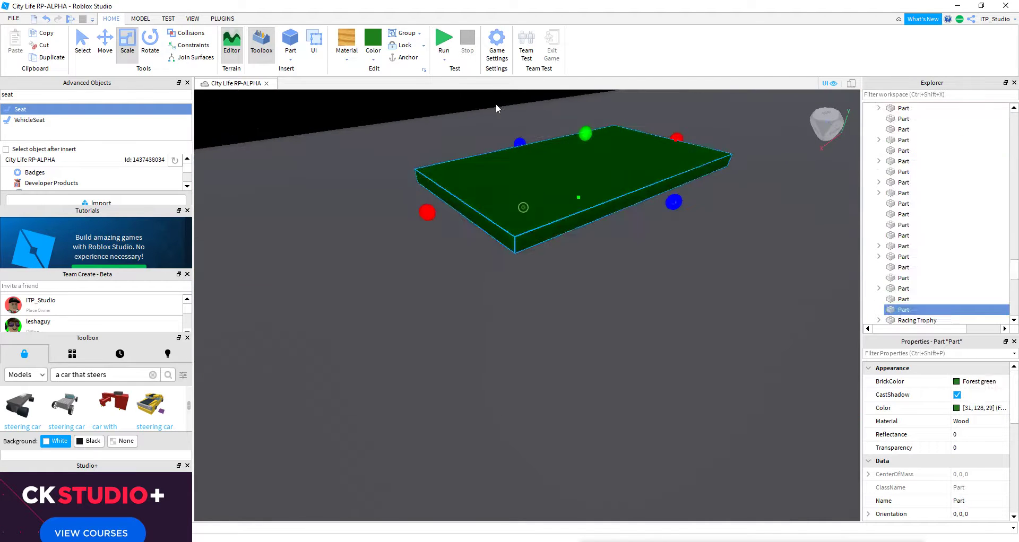
pyautogui.click(637, 169)
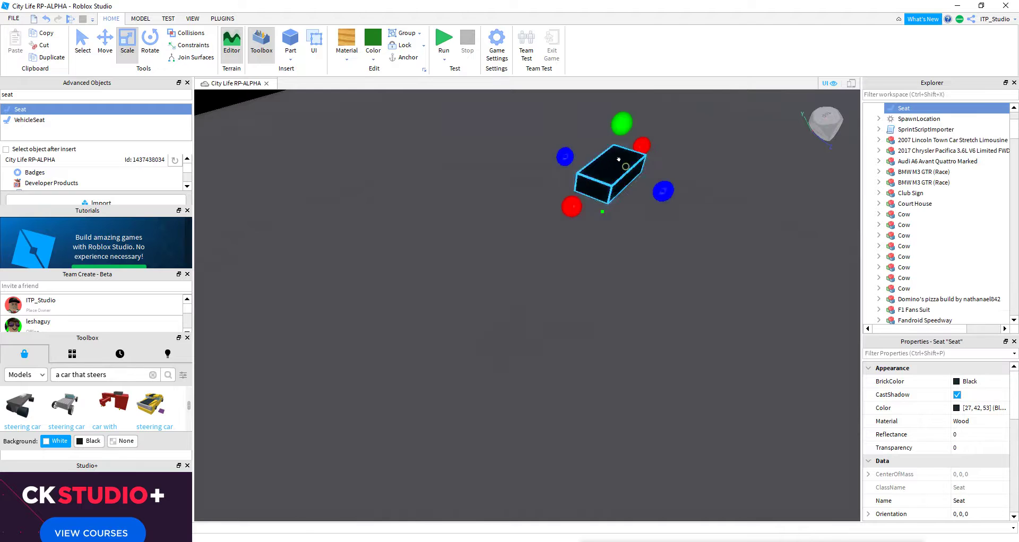
pyautogui.click(445, 62)
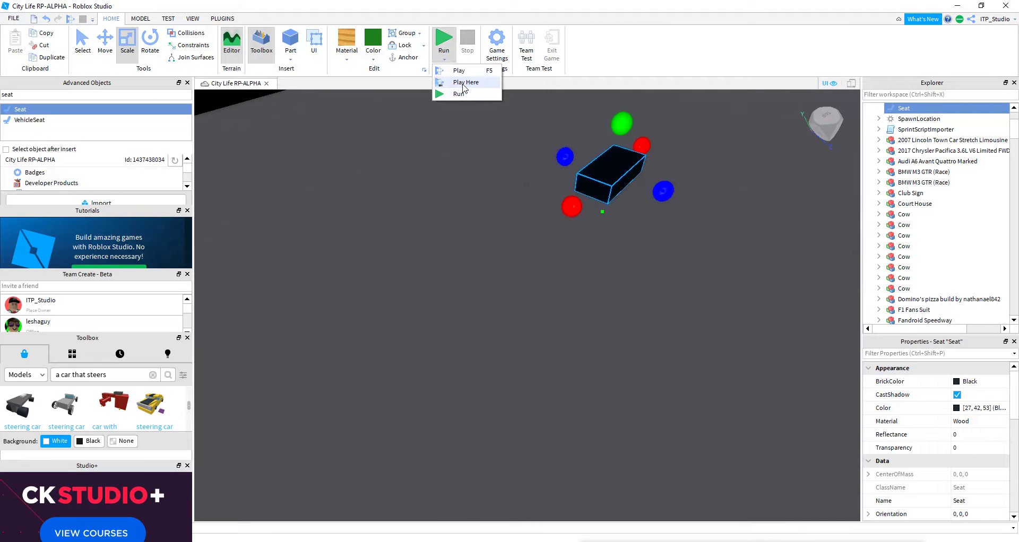
# - Play Here and walk the character with WASD until it sits on the black seat
pyautogui.click(494, 118)
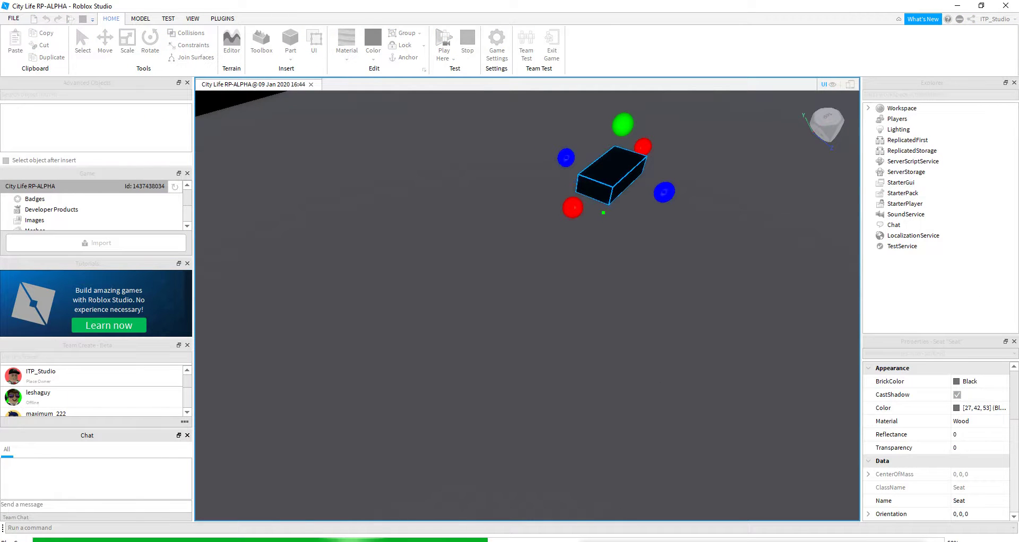
pyautogui.press('a')
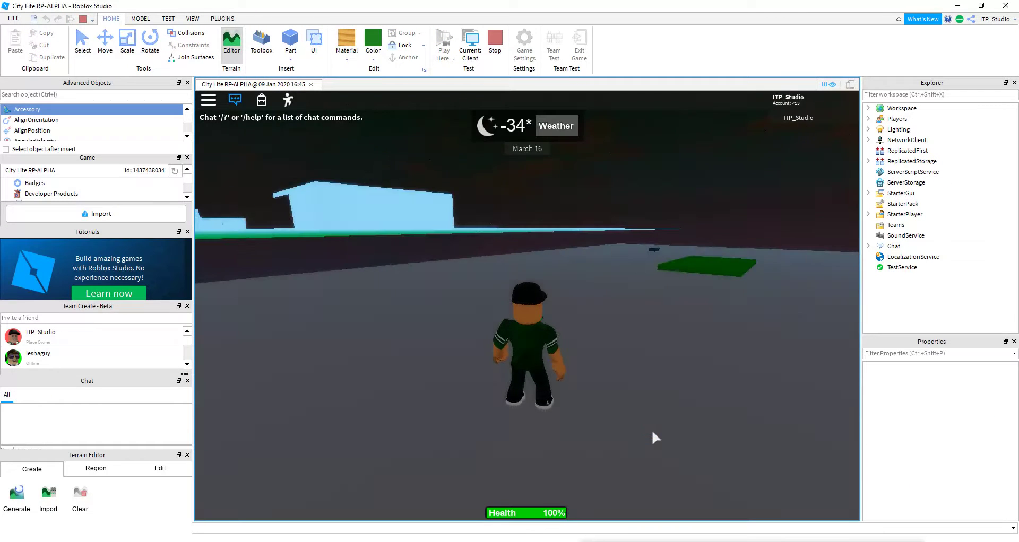
pyautogui.press('w')
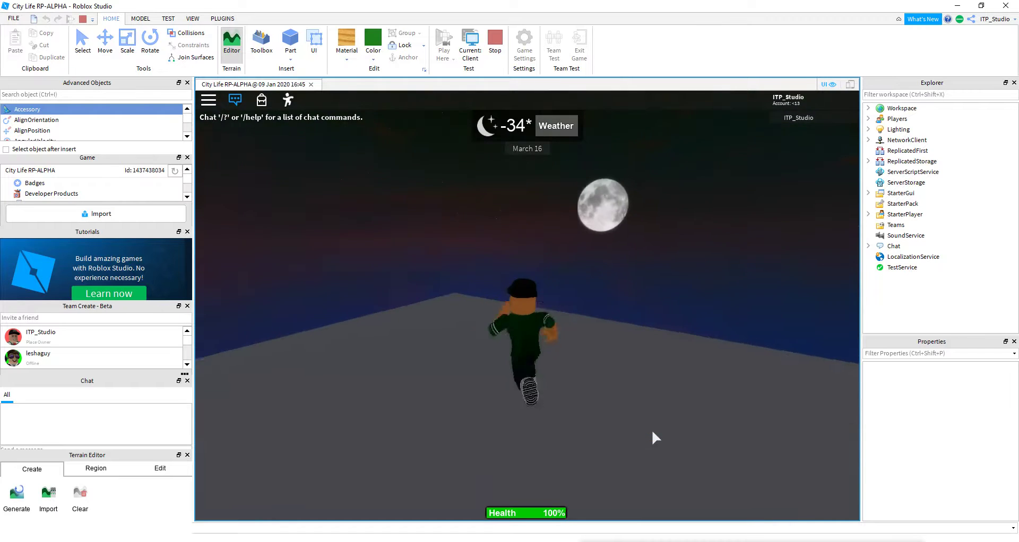
pyautogui.press('w')
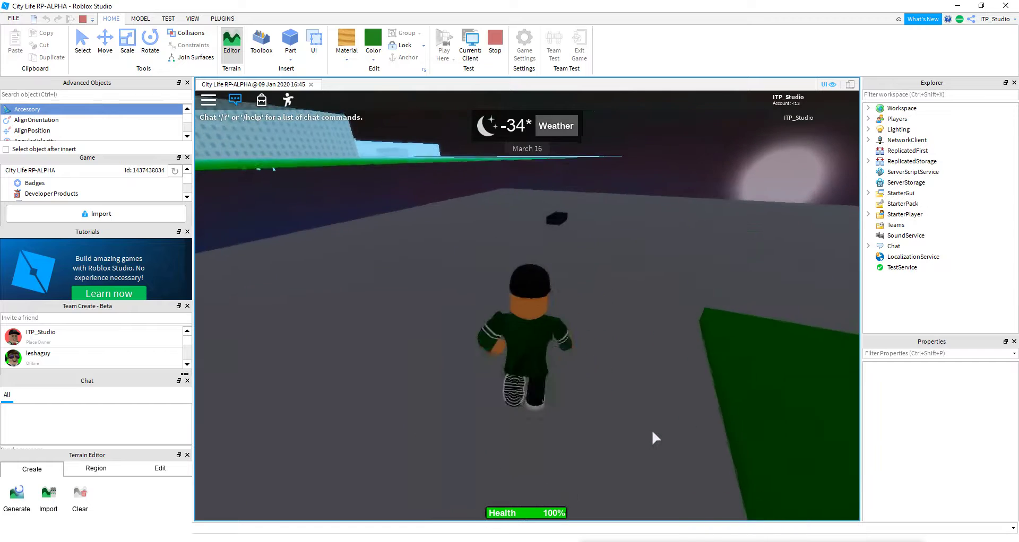
pyautogui.press('s')
pyautogui.press('w')
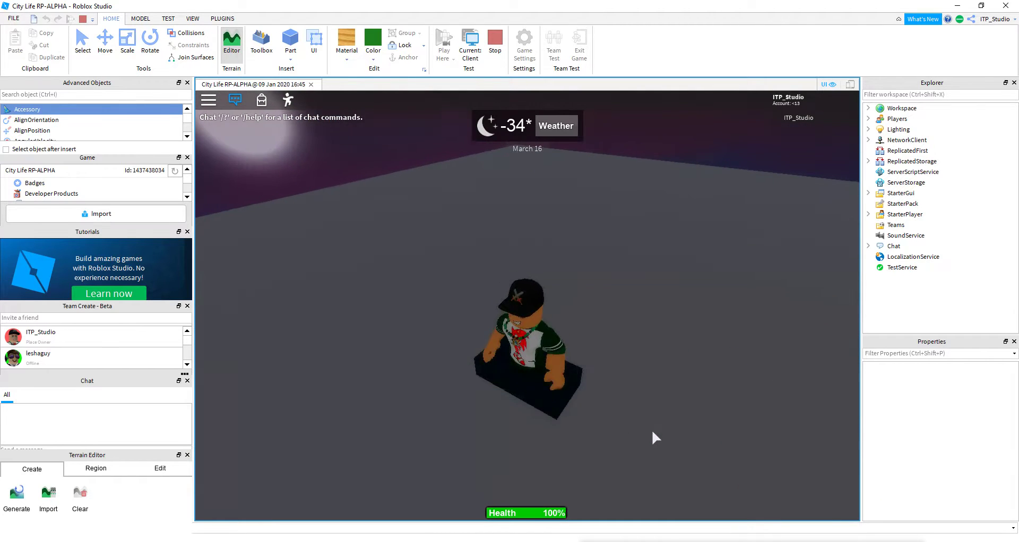
pyautogui.scroll(-5, 652, 432)
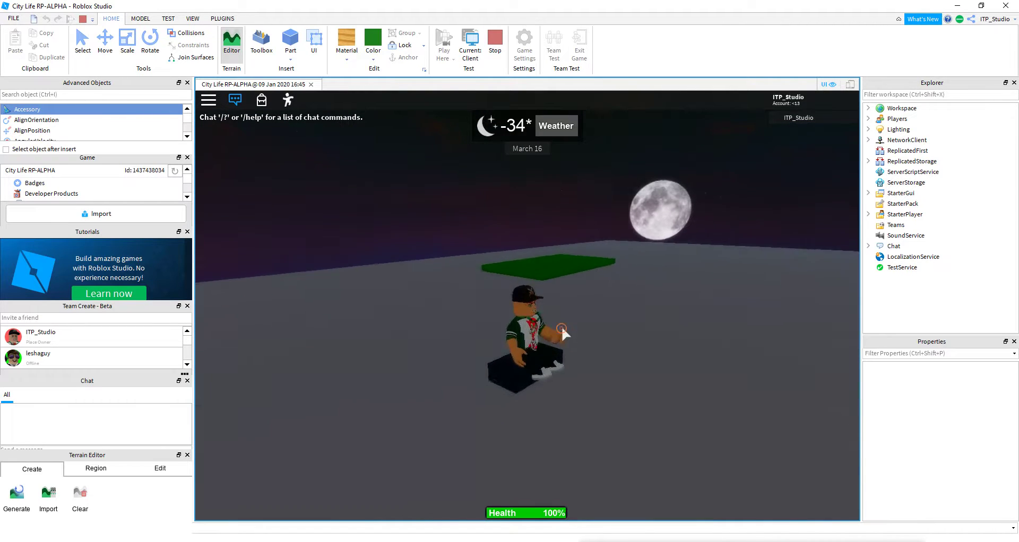
pyautogui.scroll(5, 562, 326)
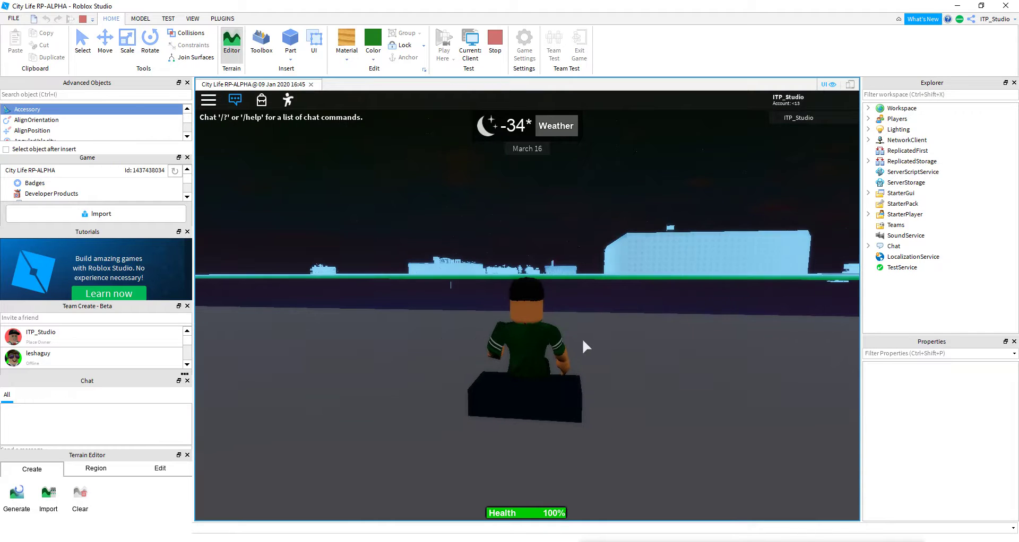
# - Stop the play test, then select and focus on the black seat
pyautogui.hotkey('shift', 'F5')
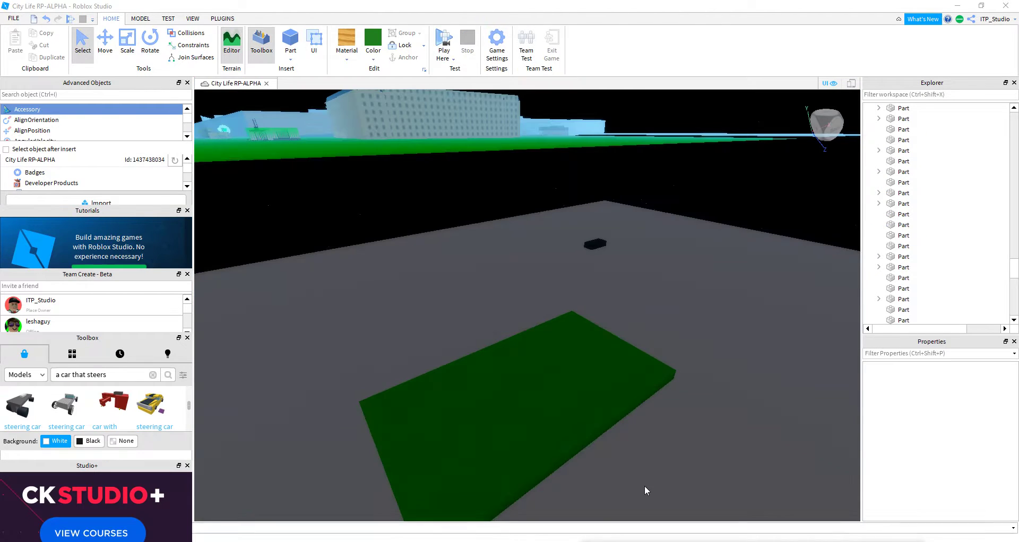
pyautogui.moveTo(644, 485); pyautogui.dragTo(671, 421, button='right')
pyautogui.click(517, 344)
pyautogui.moveTo(518, 344); pyautogui.dragTo(530, 350, button='right')
pyautogui.scroll(3, 531, 350)
pyautogui.press('f')
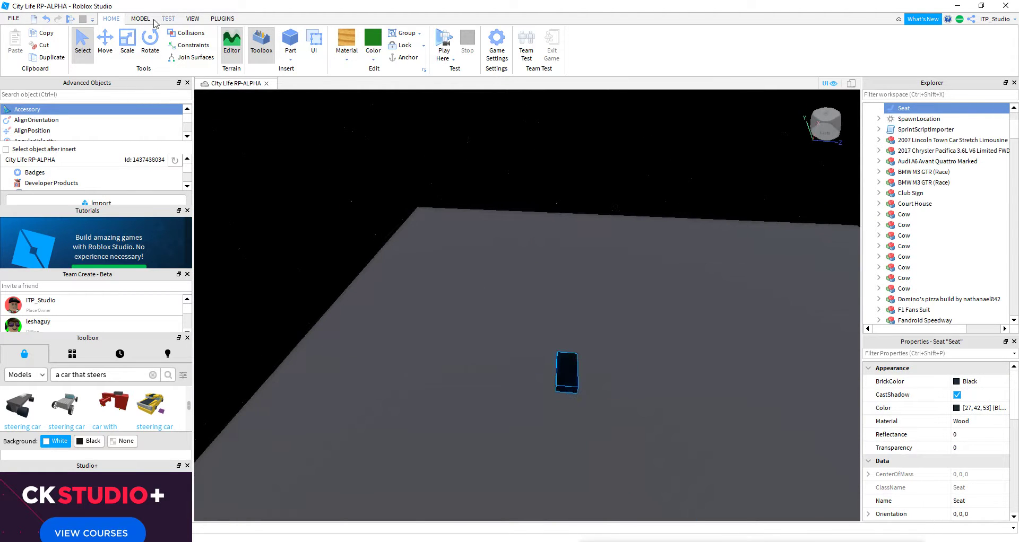
# - Rotate the seat 90° on Y and X to orientation 90, 90, 0, then lift it slightly
pyautogui.click(150, 43)
pyautogui.moveTo(557, 402); pyautogui.dragTo(621, 359)
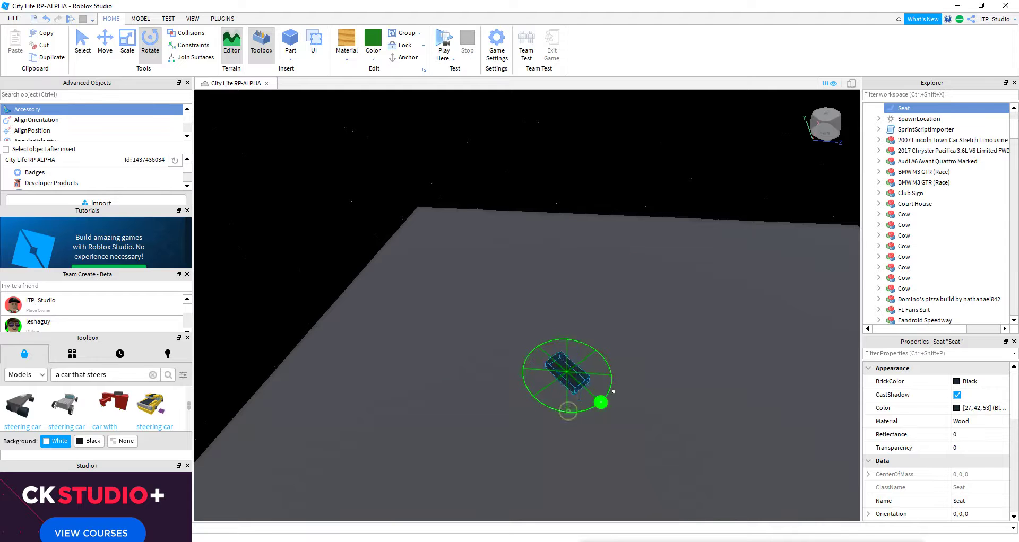
pyautogui.moveTo(619, 353); pyautogui.dragTo(631, 360, button='right')
pyautogui.scroll(3, 630, 359)
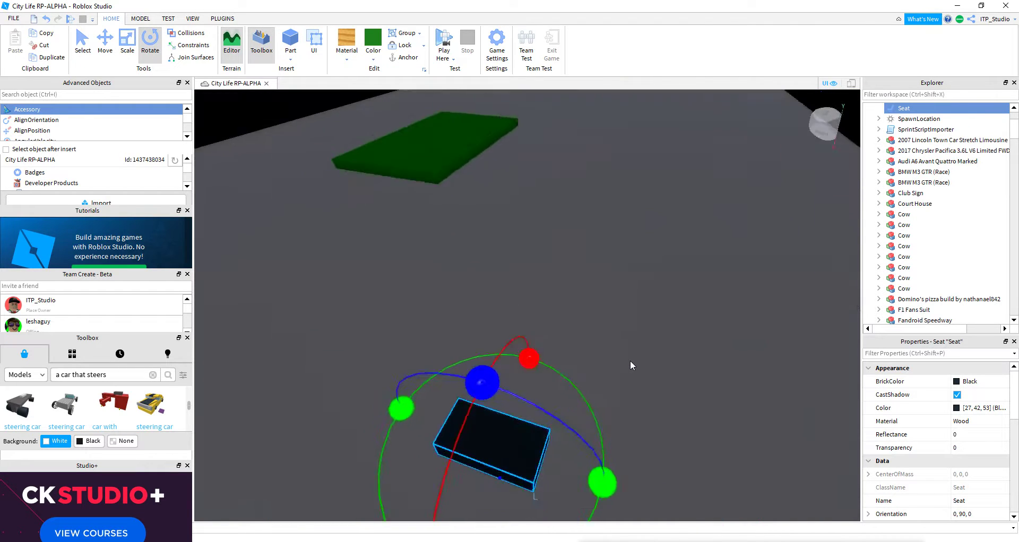
pyautogui.scroll(-3, 631, 360)
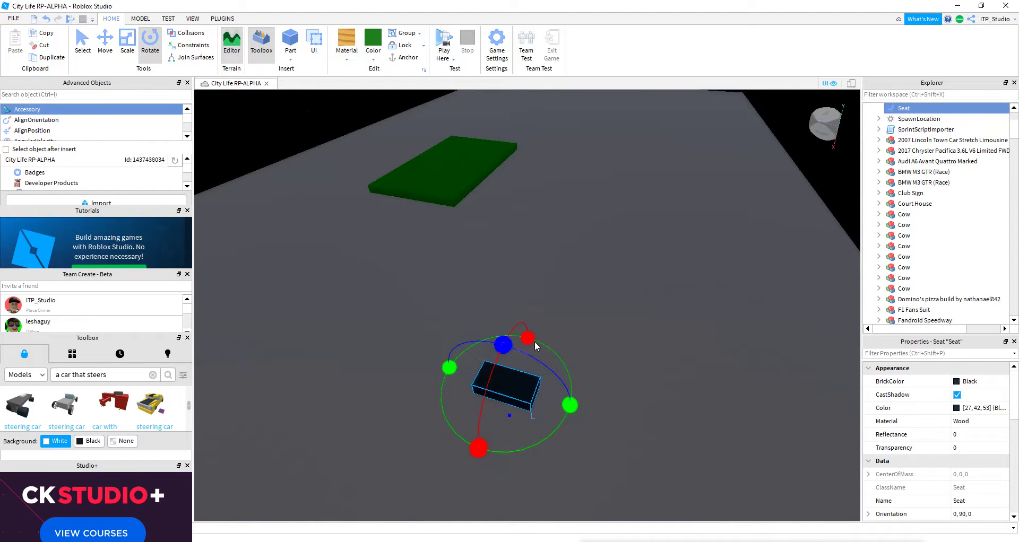
pyautogui.moveTo(529, 339); pyautogui.dragTo(595, 336)
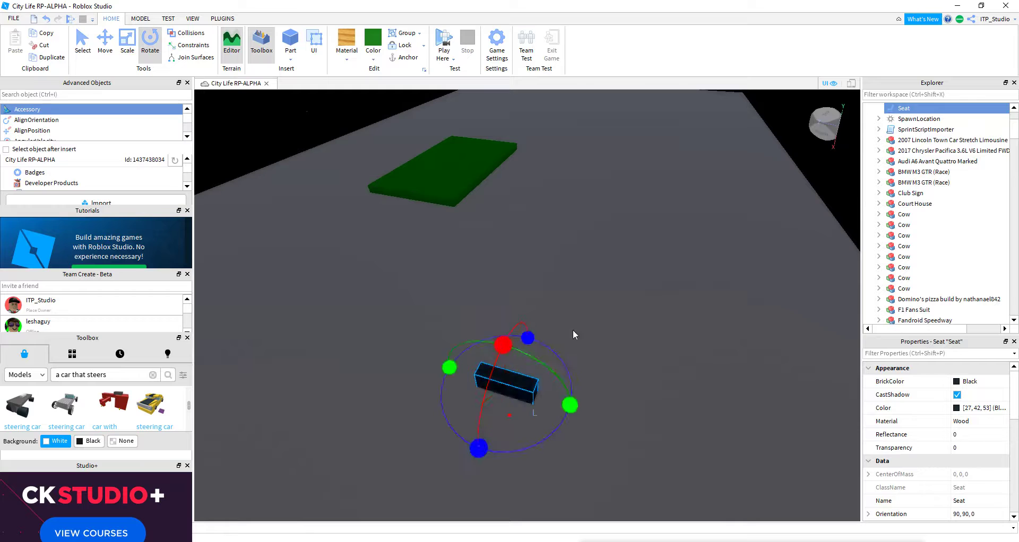
pyautogui.click(105, 42)
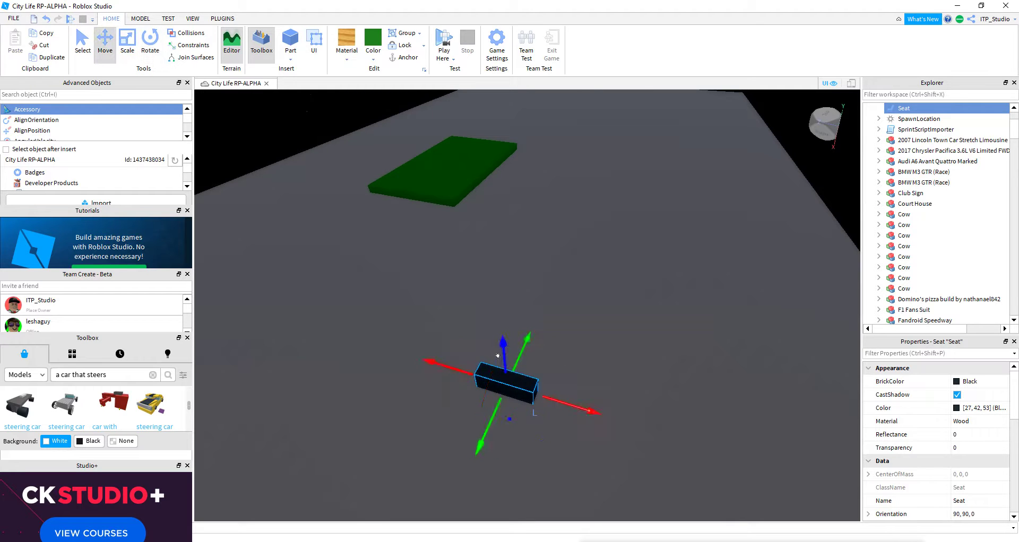
pyautogui.moveTo(498, 356); pyautogui.dragTo(502, 340)
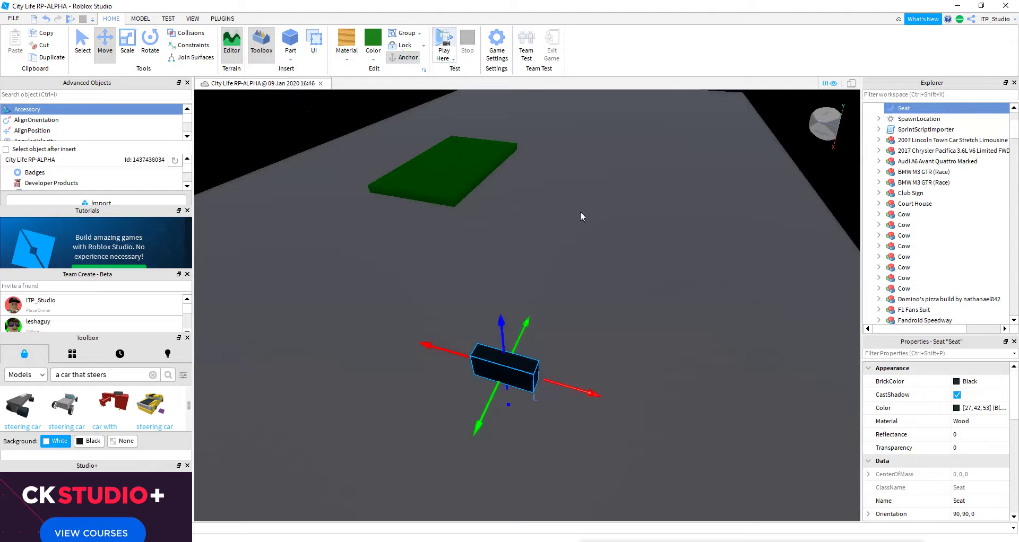
# - Play-test again, walking the character with S, A and W onto the rotated seat
pyautogui.click(444, 43)
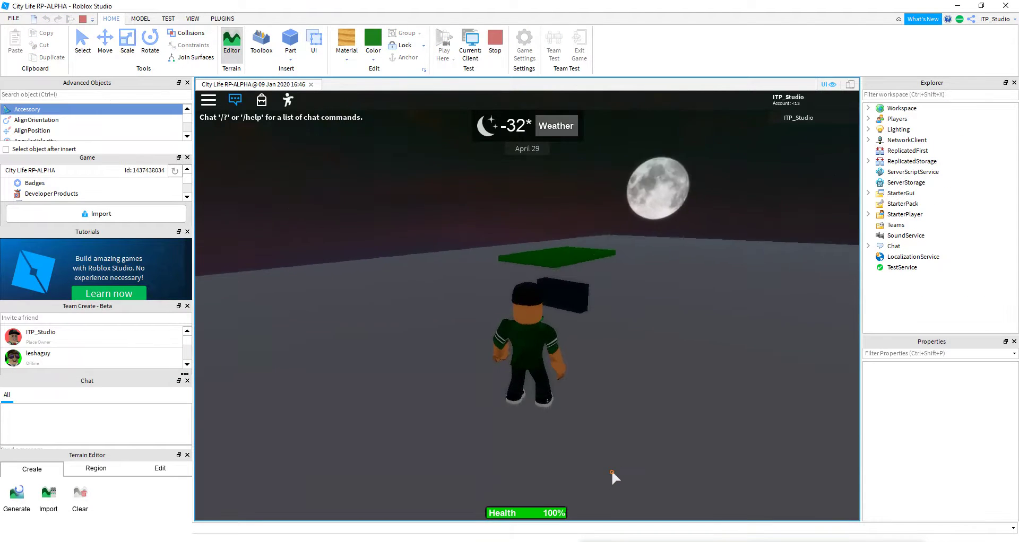
pyautogui.press('s')
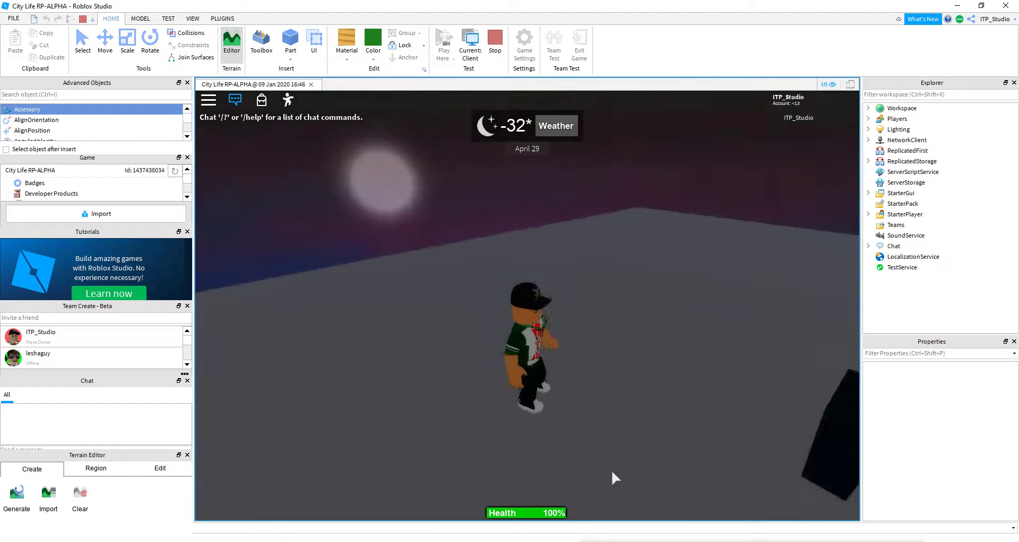
pyautogui.press('a')
pyautogui.press('w')
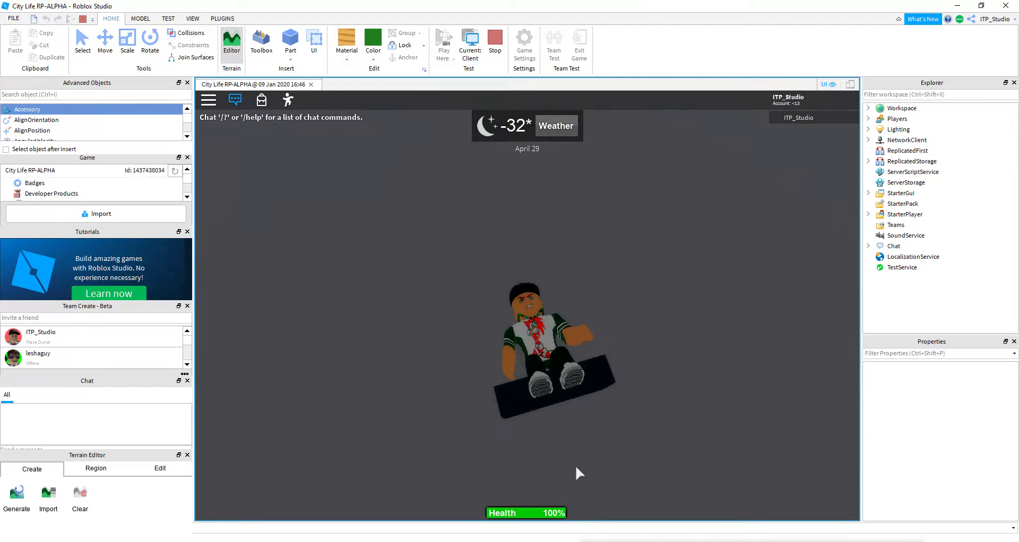
# - Stop the play test and move the black seat onto the green base
pyautogui.hotkey('shift', 'F5')
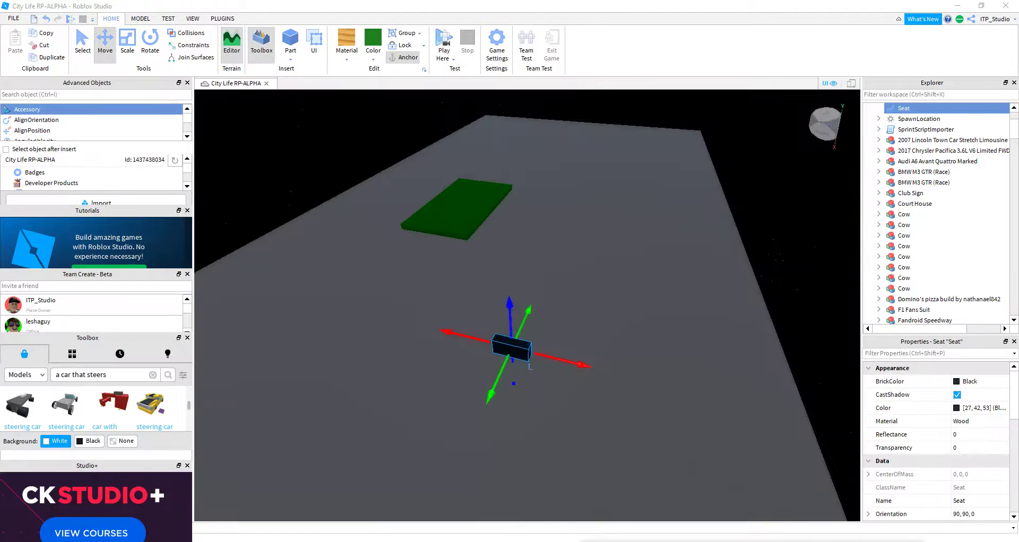
pyautogui.scroll(3, 609, 454)
pyautogui.scroll(2, 610, 455)
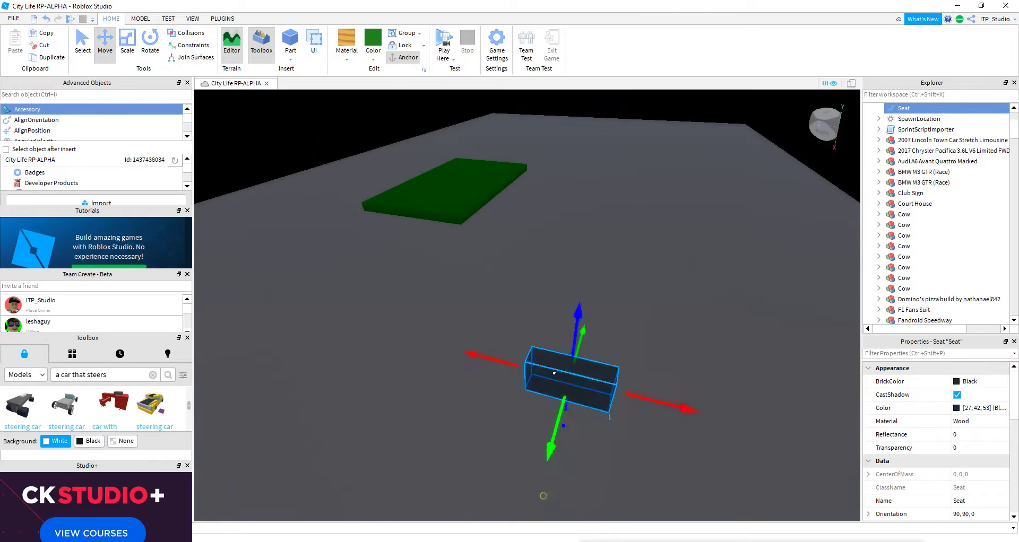
pyautogui.moveTo(555, 373); pyautogui.dragTo(490, 197)
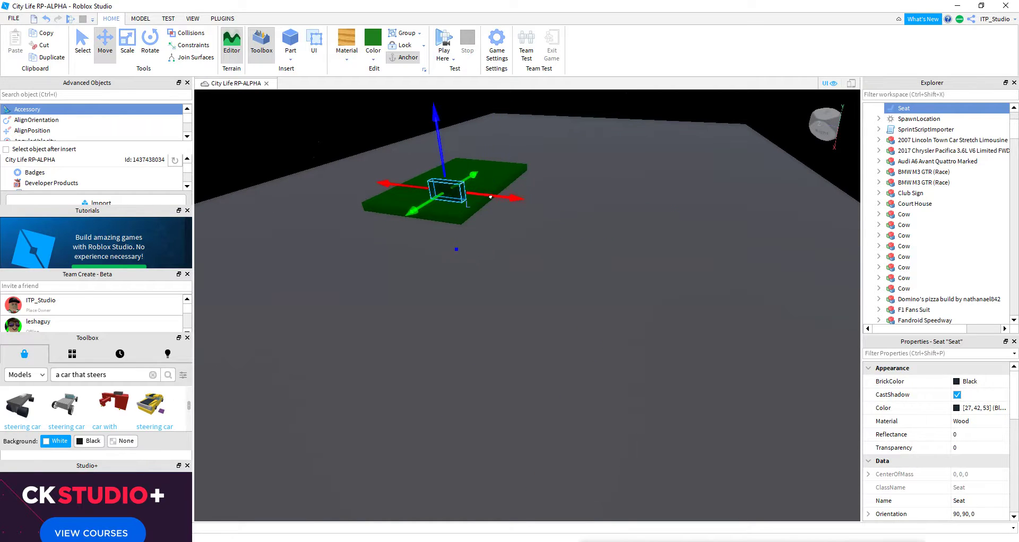
pyautogui.moveTo(493, 201); pyautogui.dragTo(505, 214, button='right')
pyautogui.scroll(5, 507, 213)
pyautogui.scroll(-10, 499, 204)
# - Adjust the seat's height on the green base and view it along the base's length
pyautogui.moveTo(546, 236); pyautogui.dragTo(547, 226)
pyautogui.scroll(5, 547, 233)
pyautogui.scroll(-4, 549, 250)
pyautogui.scroll(4, 550, 255)
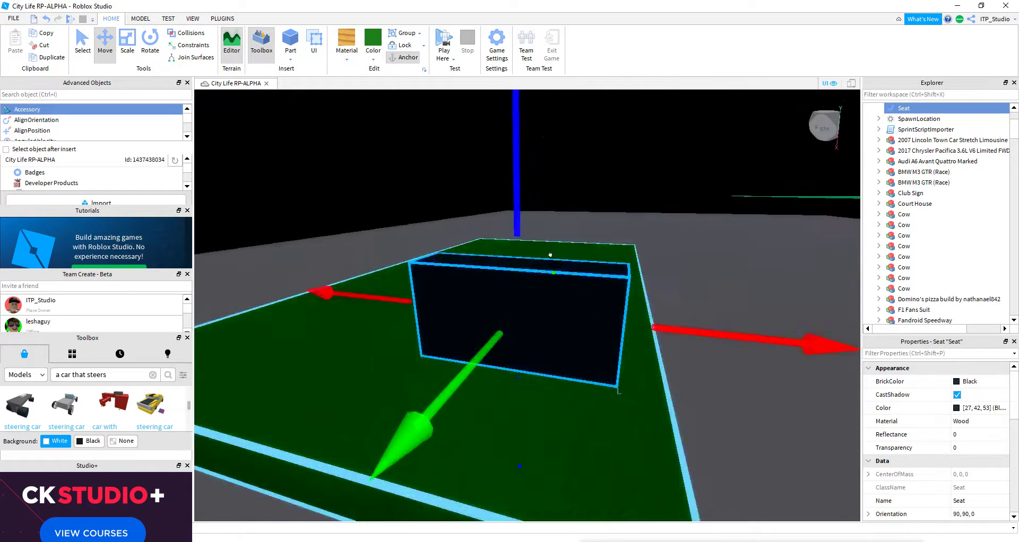
pyautogui.scroll(-5, 550, 255)
pyautogui.moveTo(550, 255); pyautogui.dragTo(550, 256, button='right')
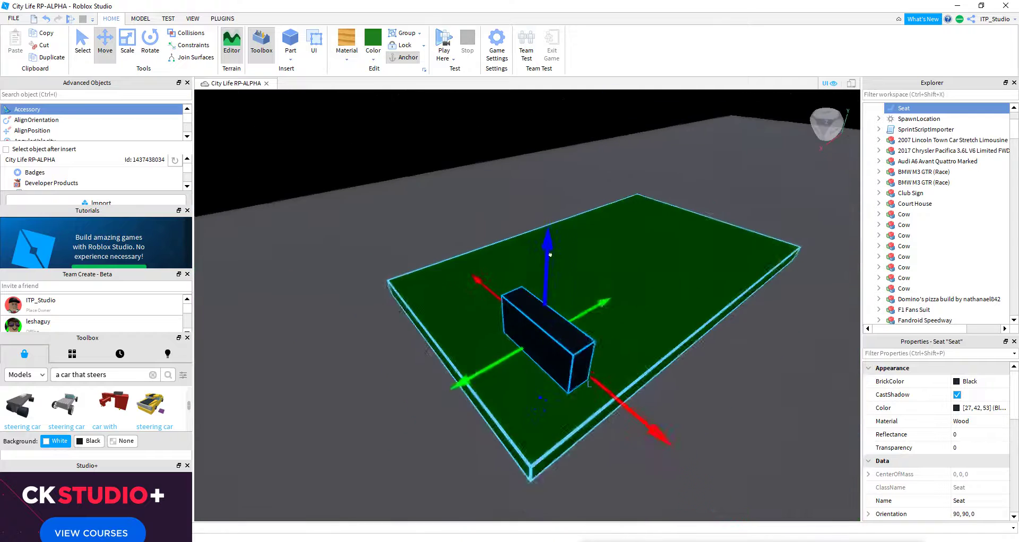
pyautogui.moveTo(519, 310)
pyautogui.mouseDown(button='right')
pyautogui.moveTo(556, 329)
pyautogui.moveTo(541, 302)
pyautogui.mouseUp(button='right')
pyautogui.scroll(3, 556, 329)
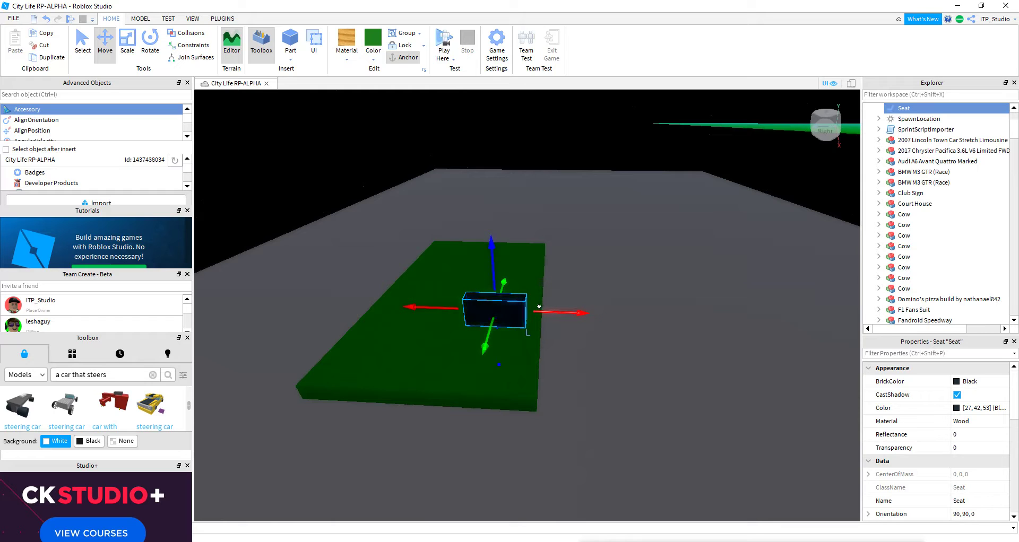
# - Duplicate the black seat and slide the copy left, end-to-end with the original
pyautogui.click(46, 56)
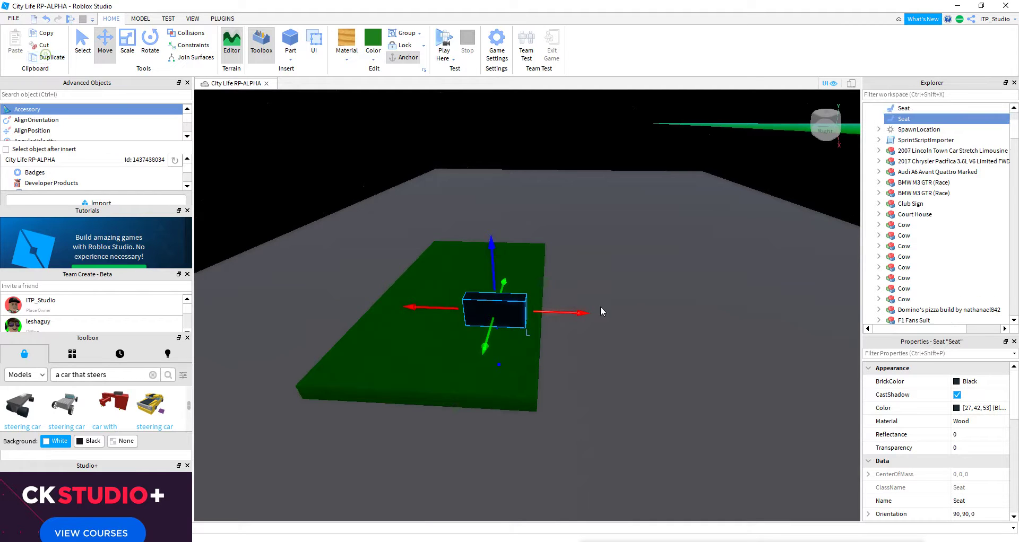
pyautogui.moveTo(566, 307); pyautogui.dragTo(507, 308)
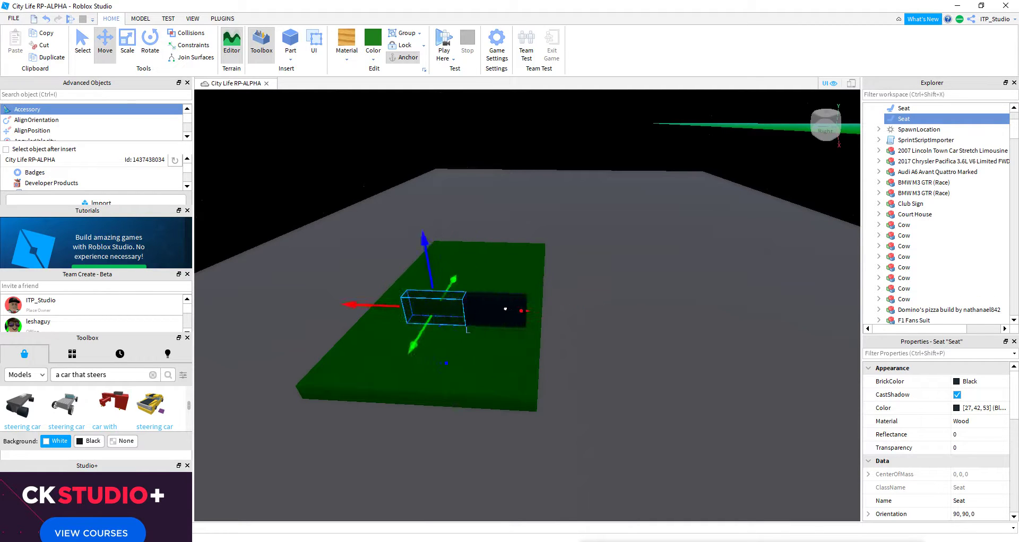
pyautogui.press('a')
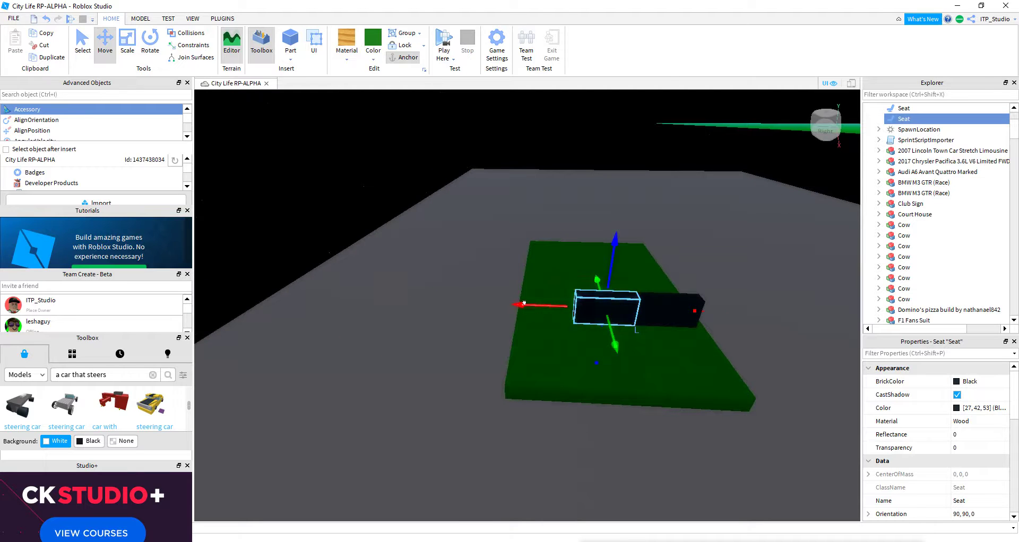
# - Make the green base narrower with the Scale tool
pyautogui.rightClick(531, 328)
pyautogui.click(546, 355)
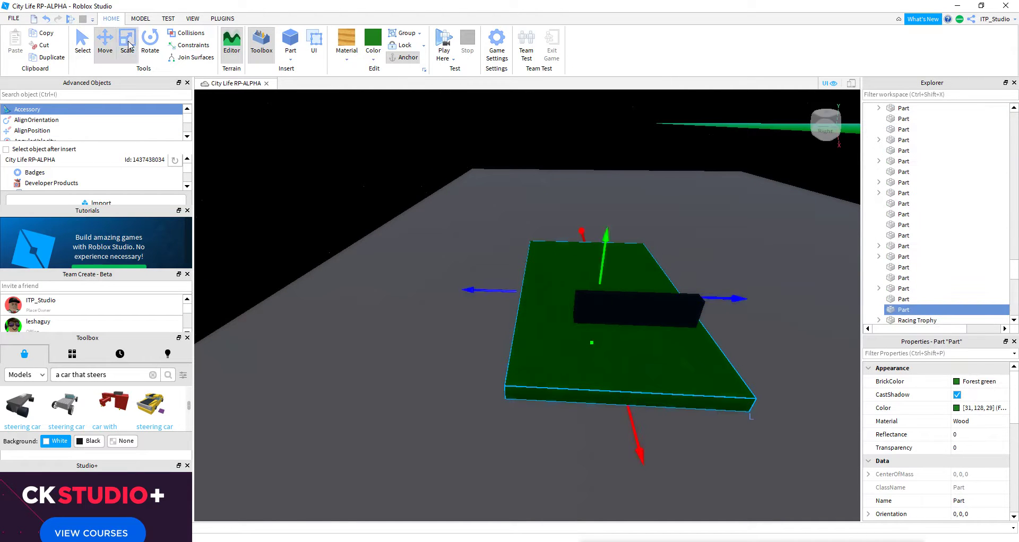
pyautogui.click(133, 51)
pyautogui.moveTo(496, 289); pyautogui.dragTo(534, 286)
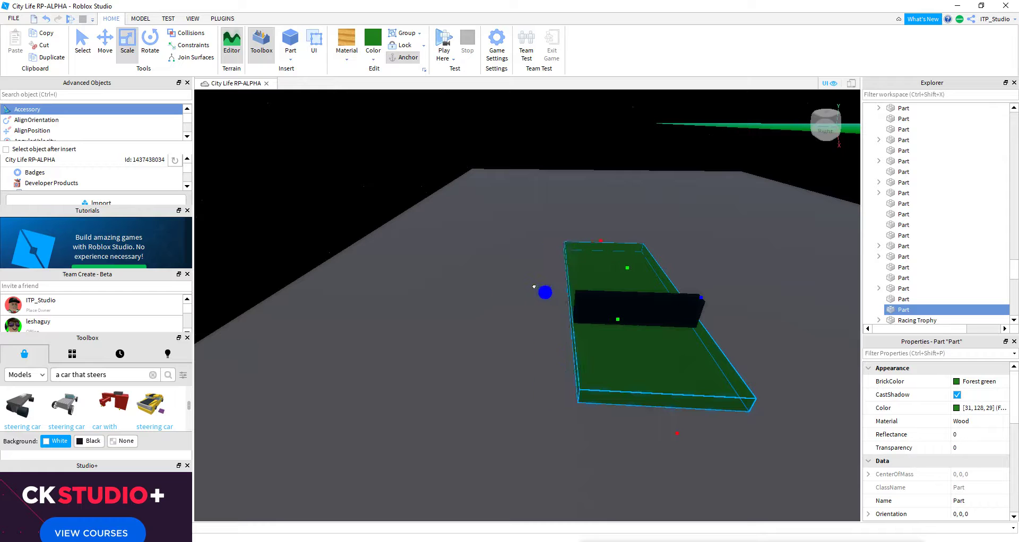
pyautogui.press('d')
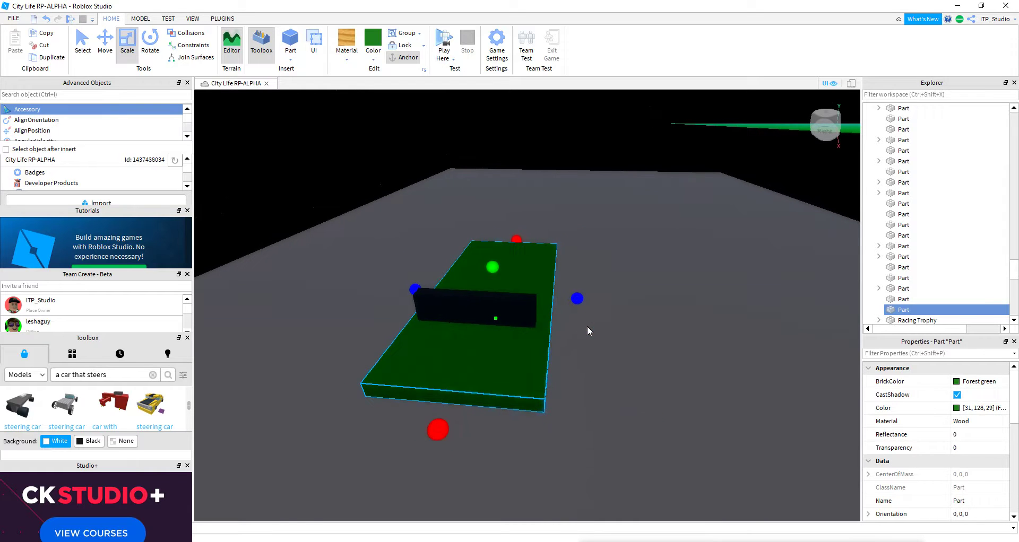
# - Insert a white Plastic part and give it a rounded SpecialMesh
pyautogui.click(666, 374)
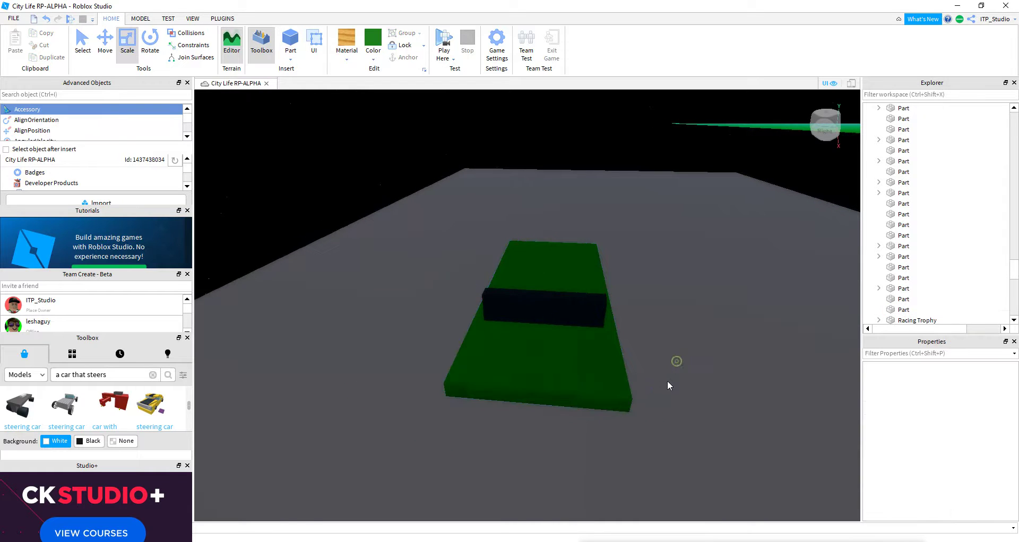
pyautogui.click(290, 43)
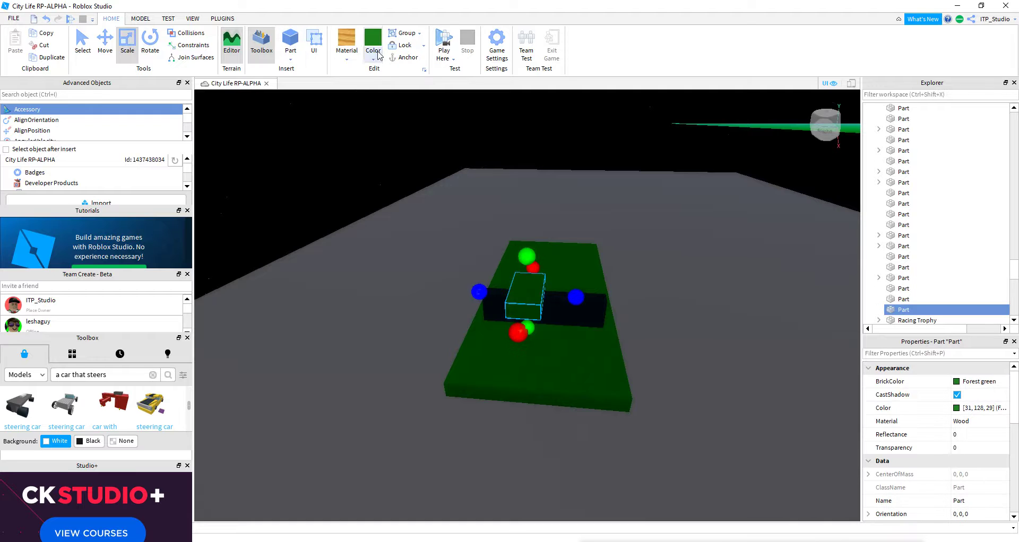
pyautogui.click(347, 58)
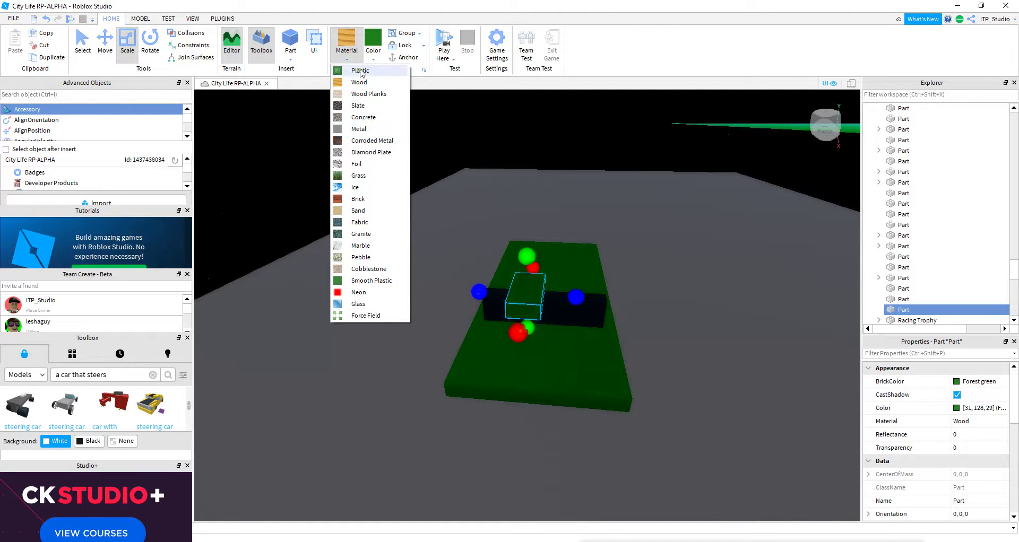
pyautogui.click(372, 53)
pyautogui.click(543, 245)
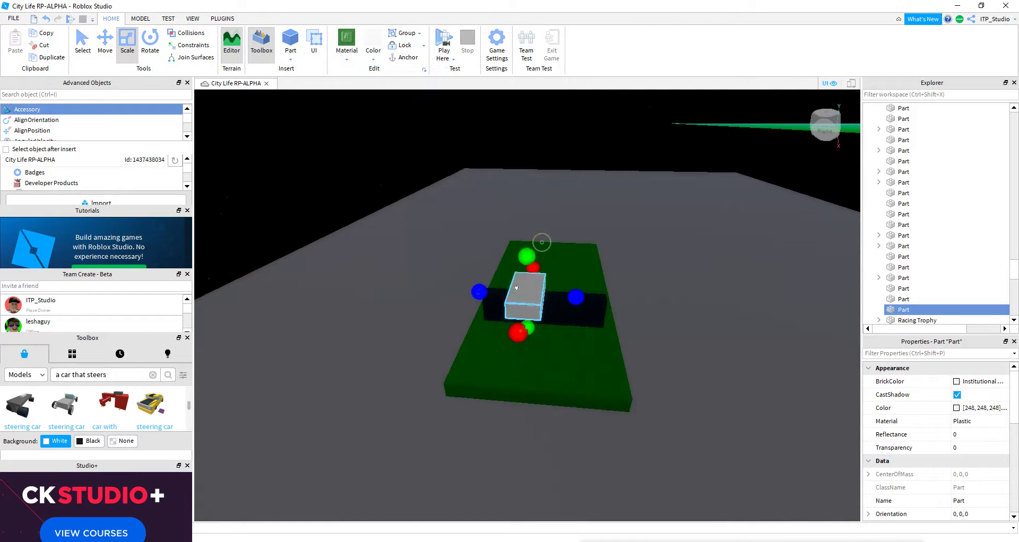
pyautogui.rightClick(517, 303)
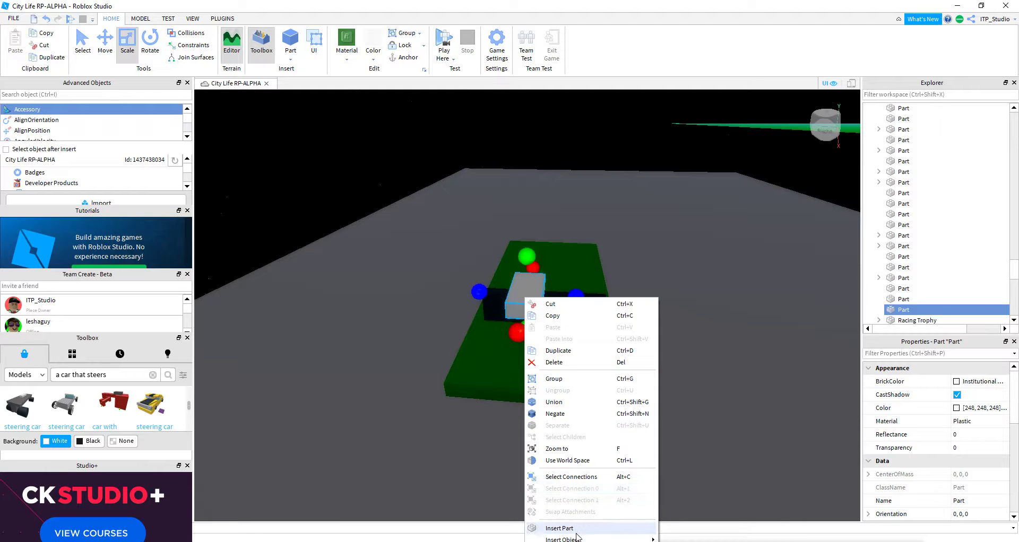
pyautogui.moveTo(563, 539)
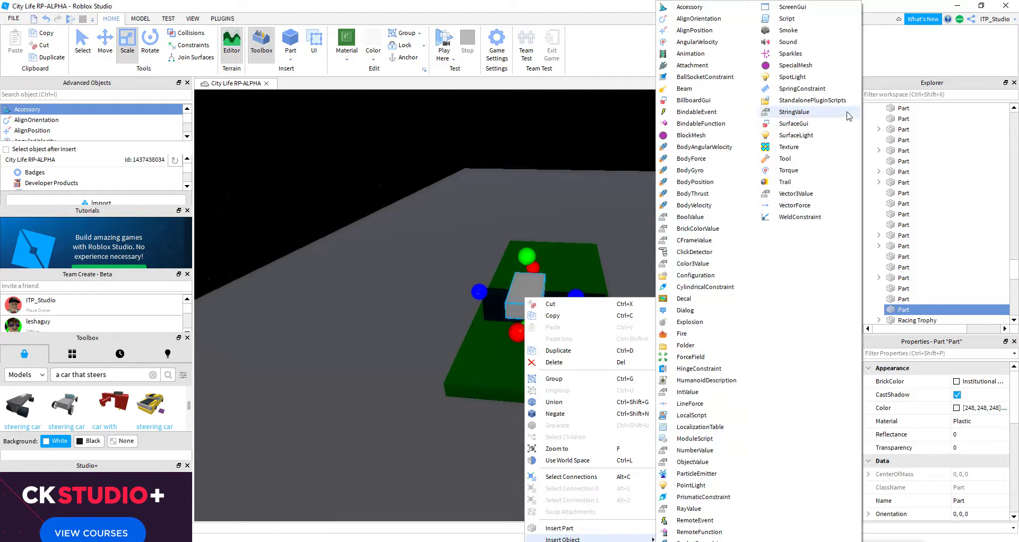
pyautogui.click(815, 68)
# - Scale the pillow longer, wider and taller and position it at the front right of the base
pyautogui.moveTo(509, 327); pyautogui.dragTo(505, 391)
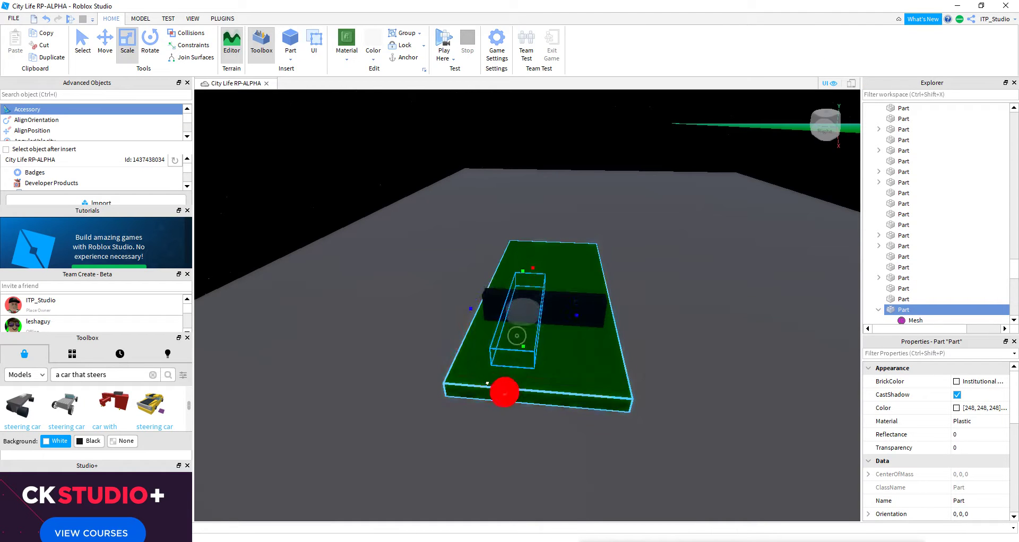
pyautogui.moveTo(600, 308); pyautogui.dragTo(652, 317)
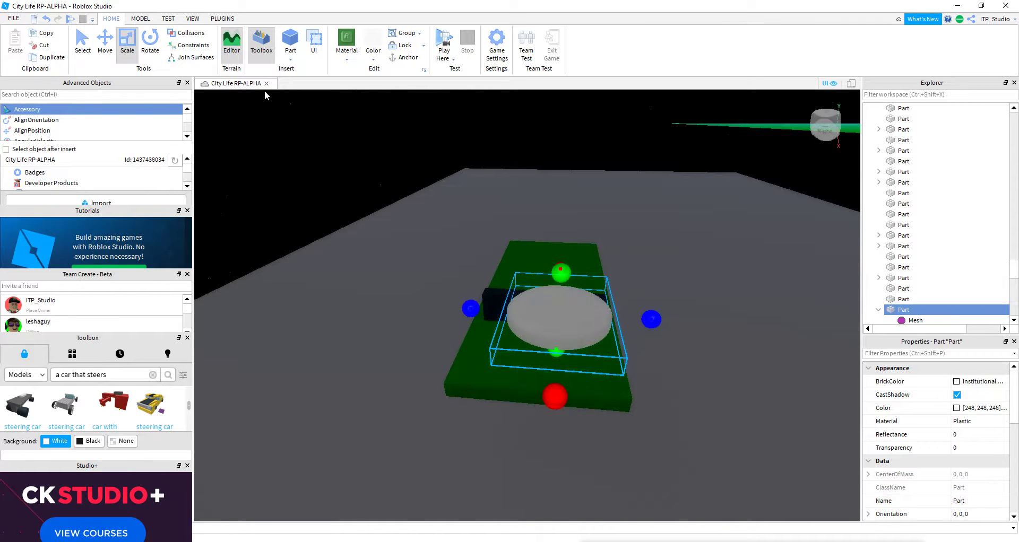
pyautogui.moveTo(584, 286); pyautogui.dragTo(584, 326)
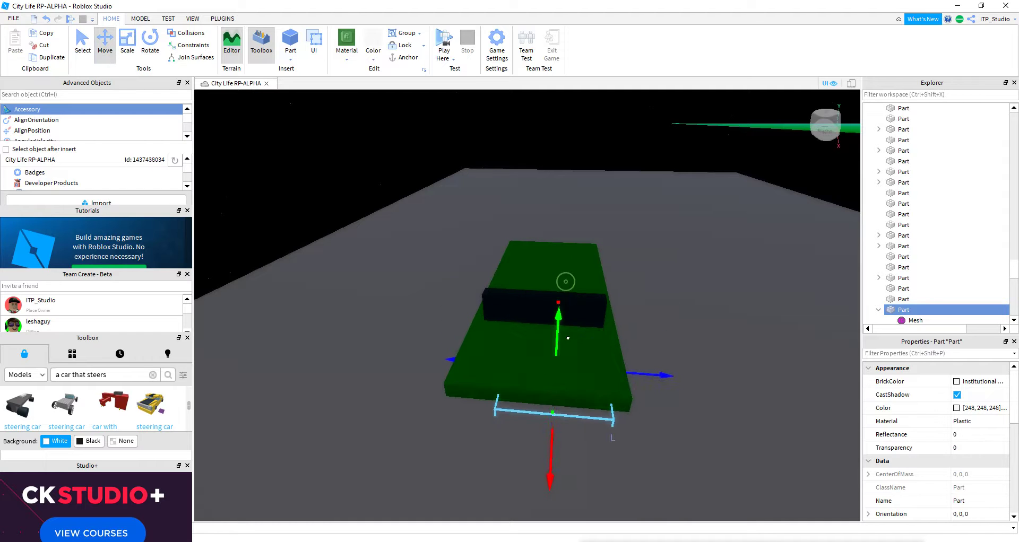
pyautogui.moveTo(640, 348); pyautogui.dragTo(654, 351, button='right')
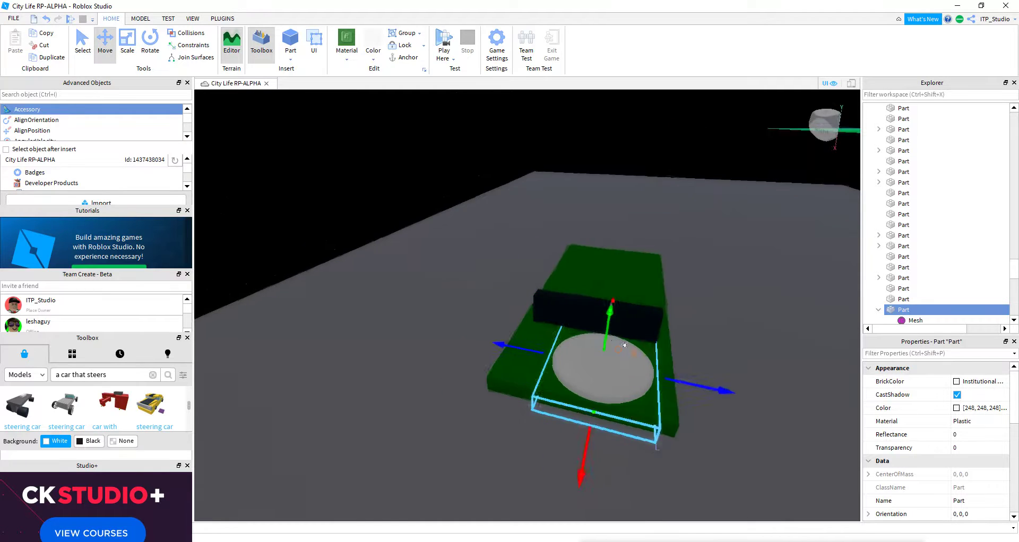
pyautogui.moveTo(669, 361); pyautogui.dragTo(686, 364)
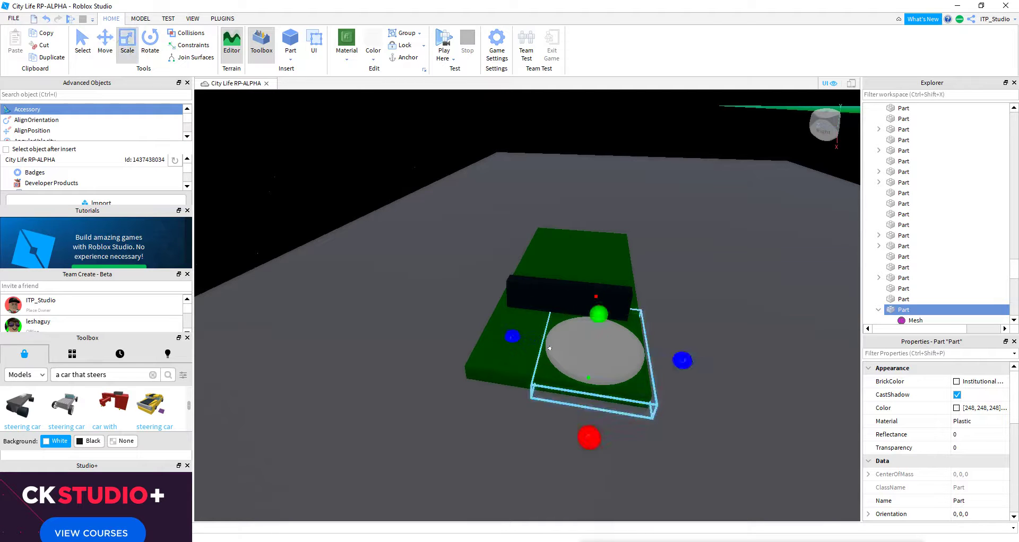
pyautogui.moveTo(595, 313); pyautogui.dragTo(601, 298)
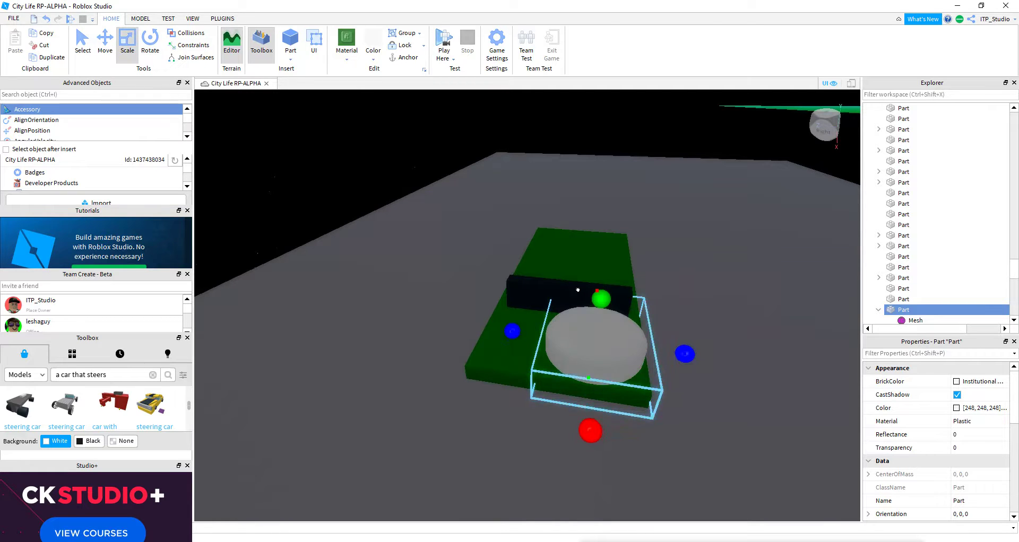
pyautogui.click(106, 44)
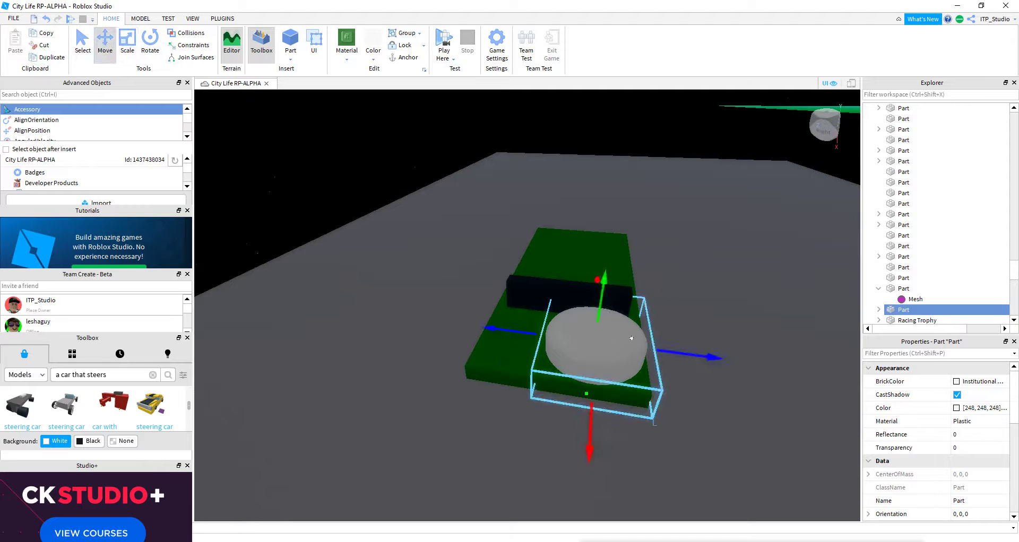
# - Duplicate the pillow and place the copy to the left of the first
pyautogui.hotkey('ctrl', 'd')
pyautogui.moveTo(595, 345); pyautogui.dragTo(510, 334)
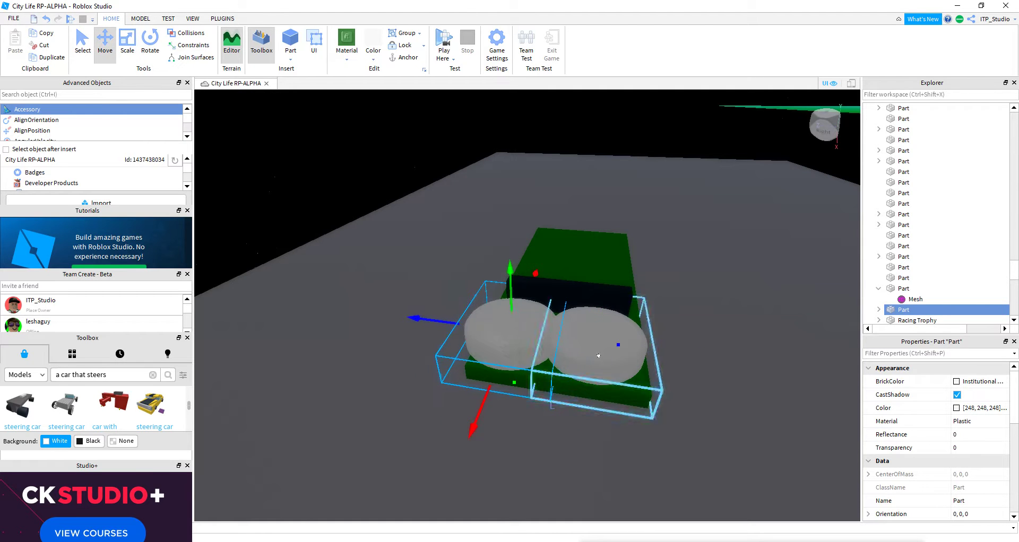
pyautogui.click(706, 358)
pyautogui.moveTo(683, 368)
pyautogui.mouseDown(button='right')
pyautogui.moveTo(673, 360)
pyautogui.moveTo(683, 368)
pyautogui.mouseUp(button='right')
pyautogui.scroll(5, 386, 305)
# - Stretch one pillow upward, then select the other pillow and the black seat
pyautogui.click(386, 305)
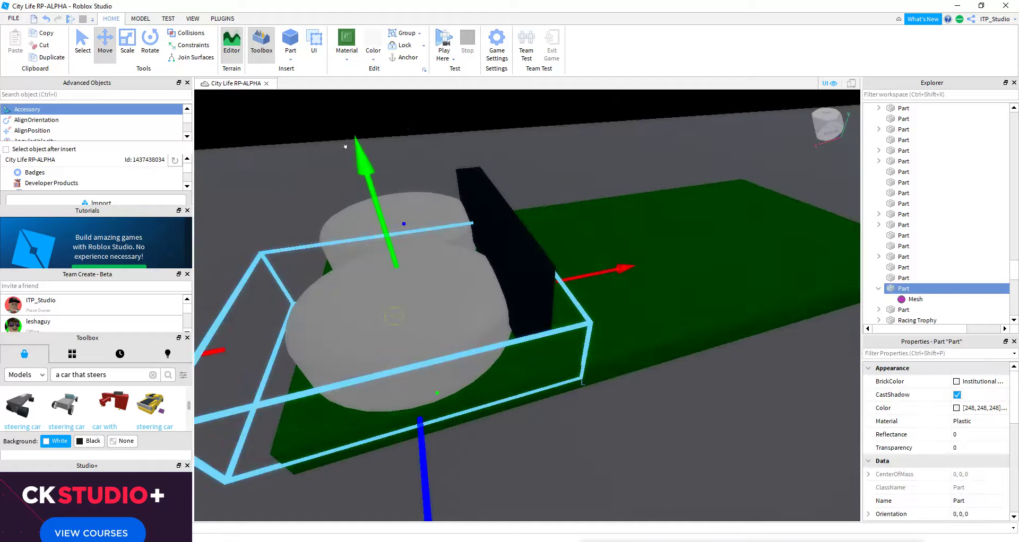
pyautogui.click(127, 42)
pyautogui.moveTo(372, 213); pyautogui.dragTo(386, 244)
pyautogui.click(386, 244)
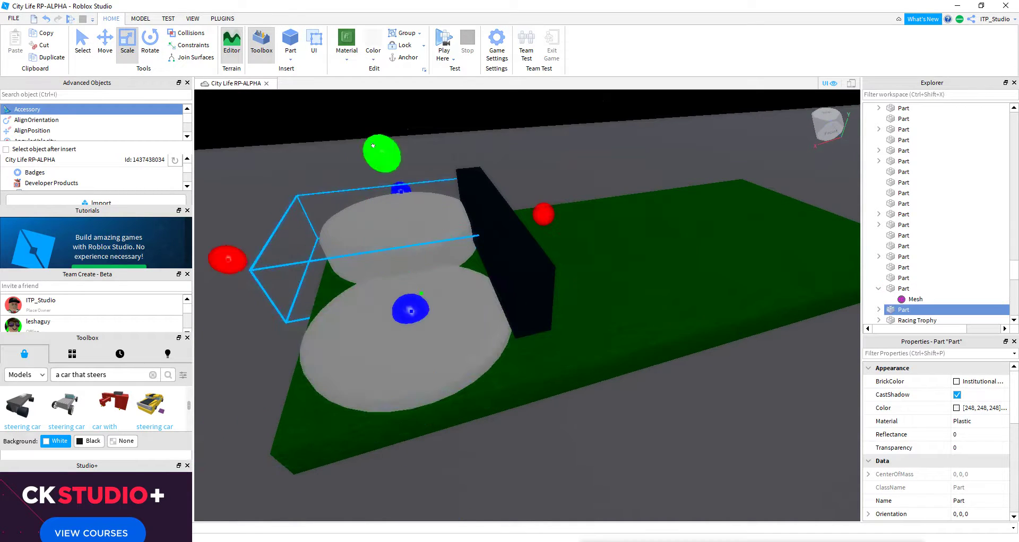
pyautogui.moveTo(379, 169); pyautogui.dragTo(472, 256, button='right')
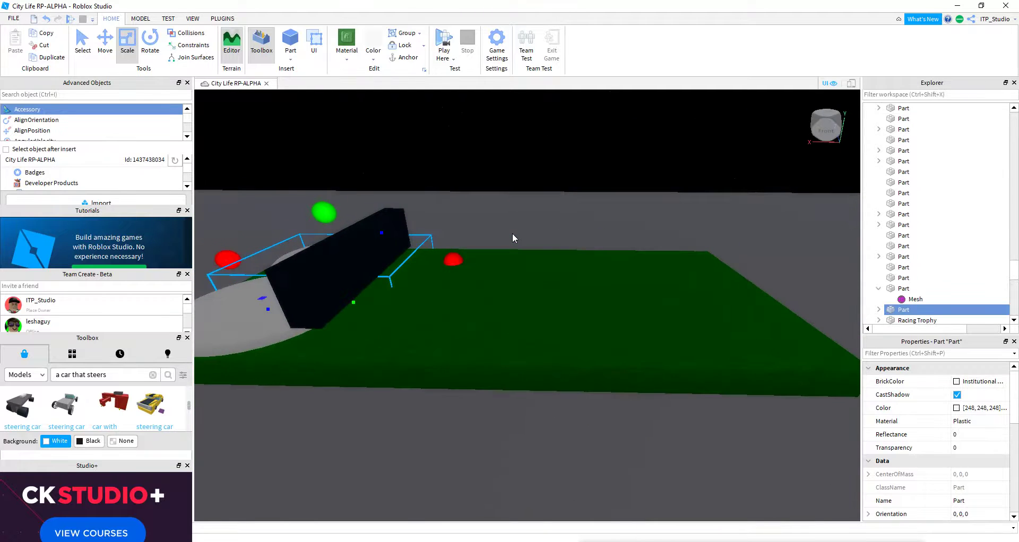
pyautogui.click(472, 255)
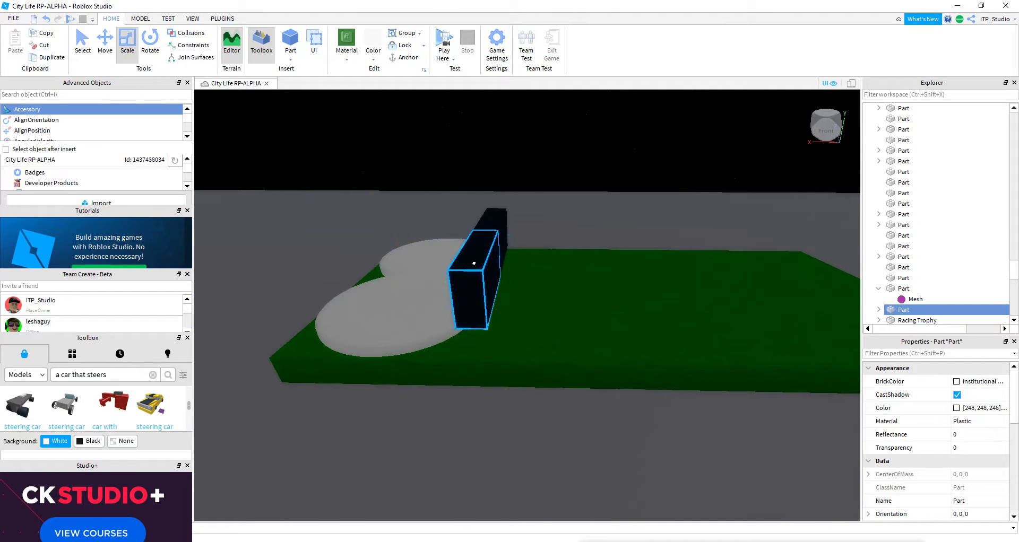
pyautogui.click(105, 55)
pyautogui.moveTo(547, 274); pyautogui.dragTo(572, 267)
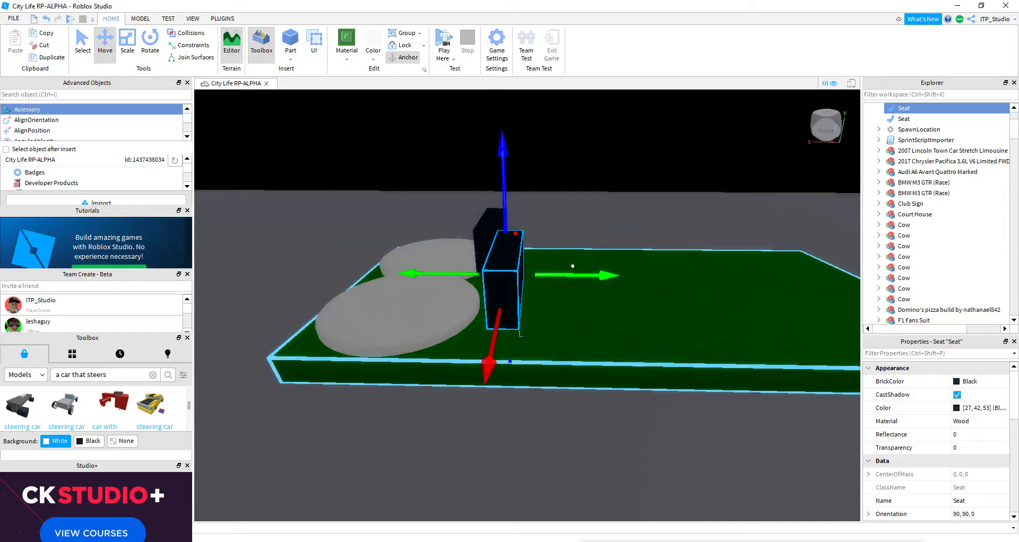
pyautogui.click(518, 222)
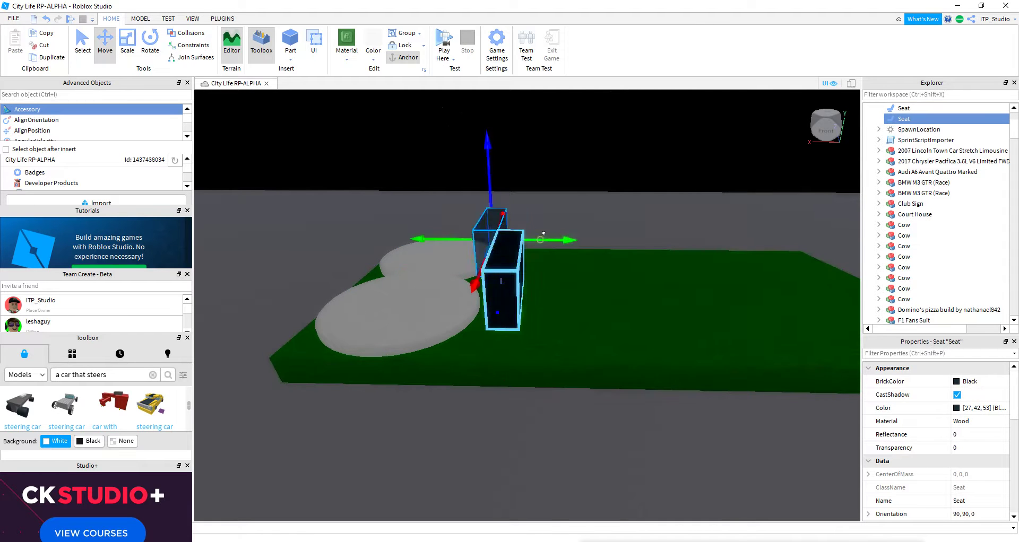
pyautogui.scroll(-3, 584, 249)
pyautogui.scroll(-3, 584, 249)
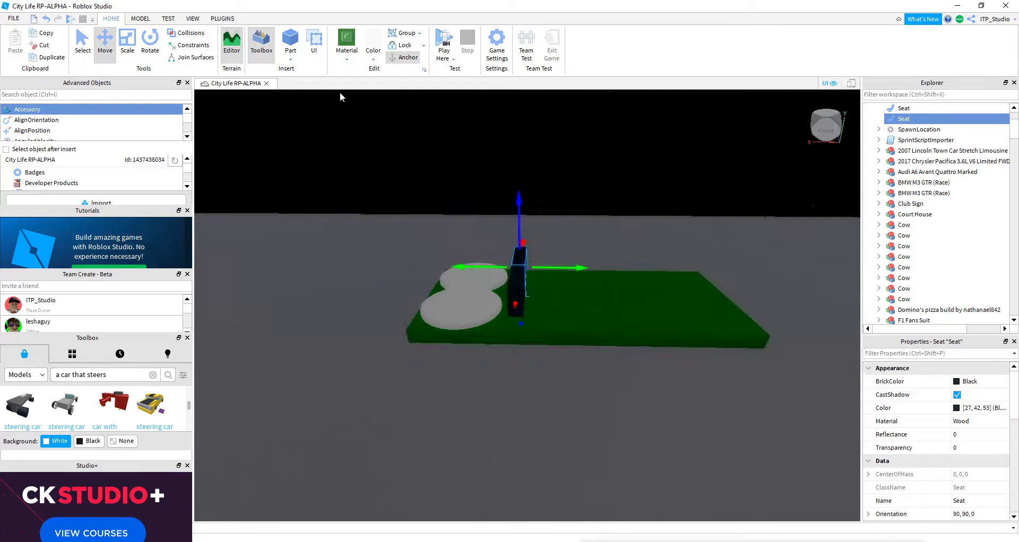
pyautogui.moveTo(340, 93)
pyautogui.mouseDown(button='right')
pyautogui.moveTo(471, 151)
pyautogui.moveTo(586, 257)
pyautogui.moveTo(605, 257)
pyautogui.mouseUp(button='right')
pyautogui.scroll(5, 539, 265)
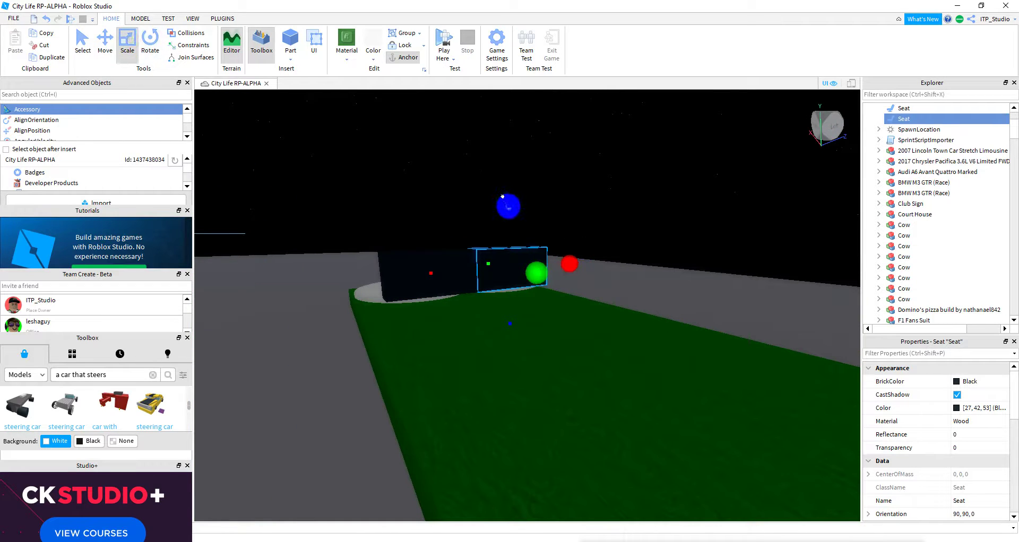
pyautogui.moveTo(431, 251)
pyautogui.mouseDown(button='right')
pyautogui.moveTo(433, 265)
pyautogui.moveTo(480, 293)
pyautogui.mouseUp(button='right')
pyautogui.click(433, 266)
# - Insert a new block part and move it onto the bed base
pyautogui.press('d')
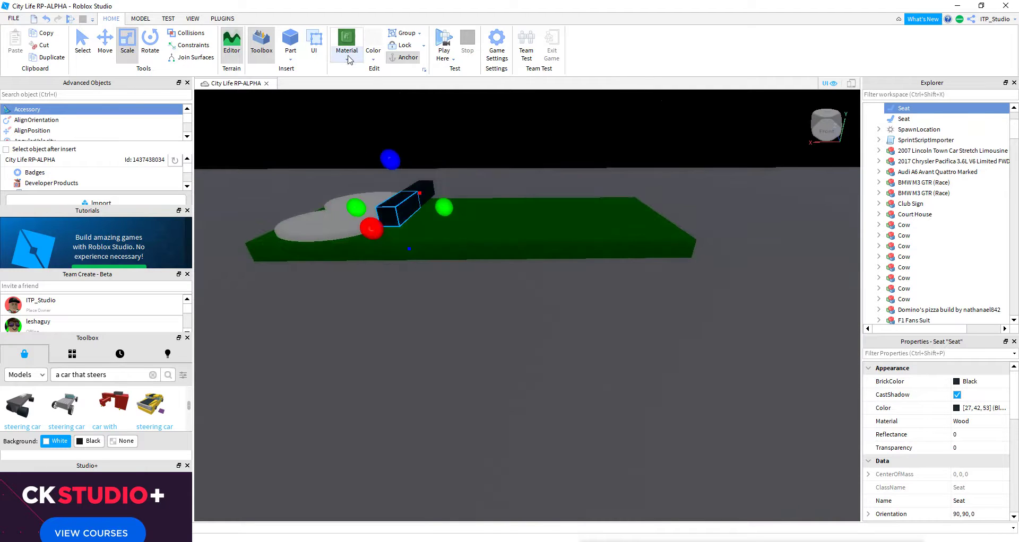
pyautogui.click(291, 38)
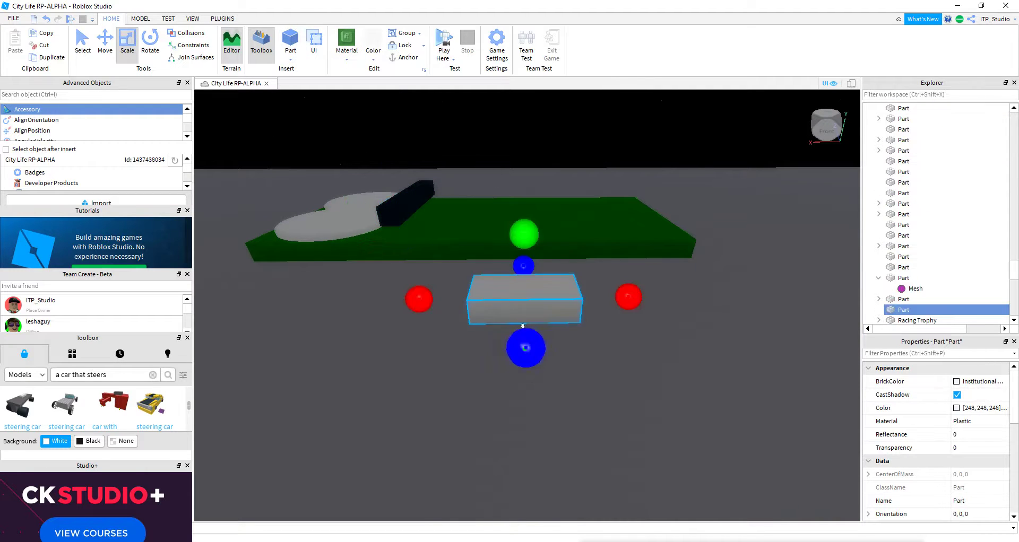
pyautogui.moveTo(522, 286); pyautogui.dragTo(498, 221)
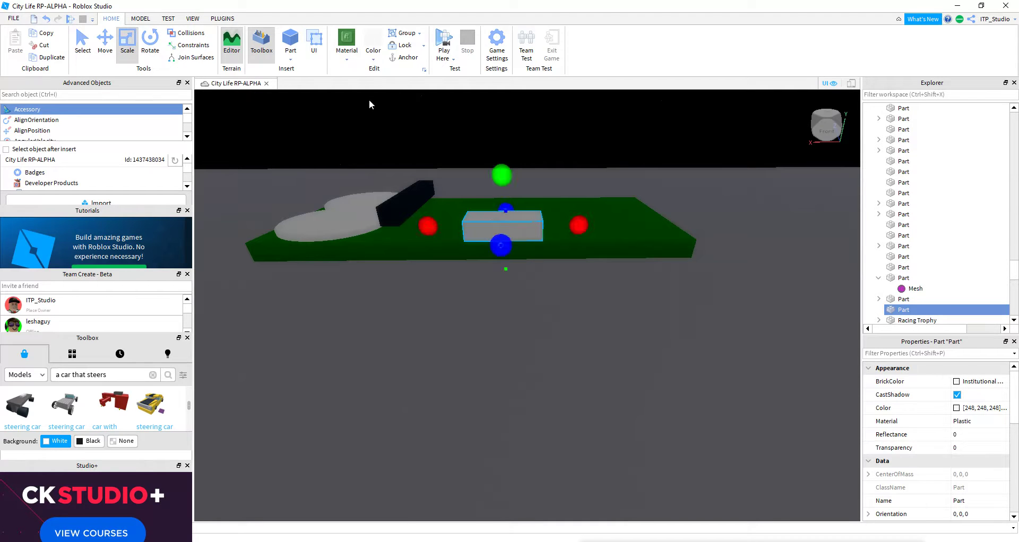
pyautogui.press('f')
pyautogui.moveTo(509, 205); pyautogui.dragTo(451, 137, button='right')
pyautogui.scroll(-3, 440, 255)
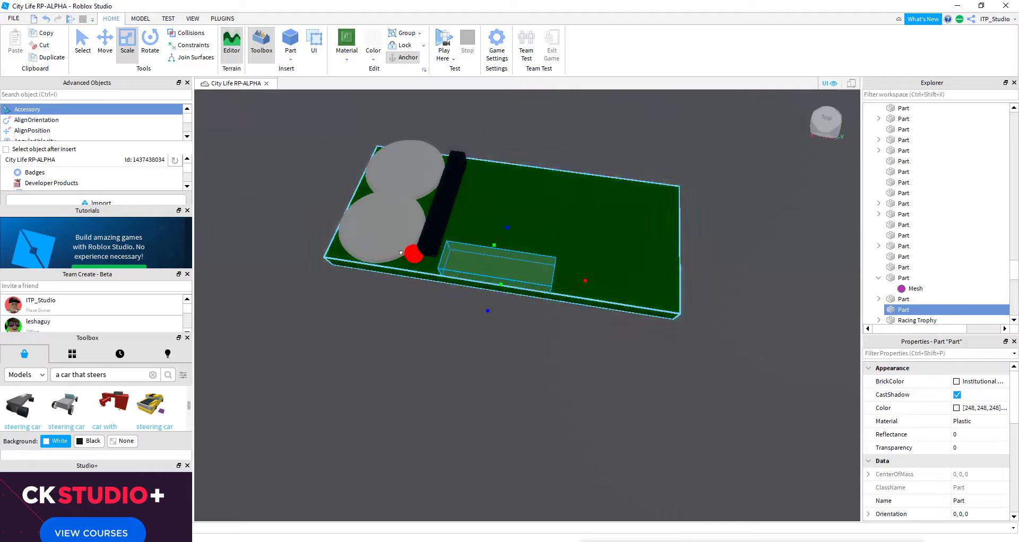
# - Scale the blanket part to cover the base from the seat to the far edge, slightly taller
pyautogui.moveTo(384, 250); pyautogui.dragTo(387, 245)
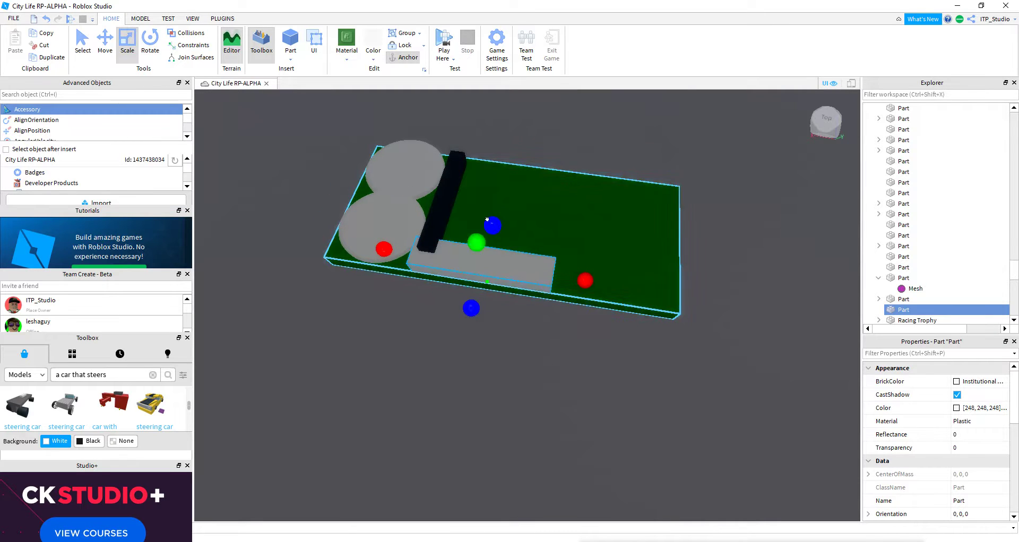
pyautogui.moveTo(487, 223); pyautogui.dragTo(509, 146)
pyautogui.moveTo(589, 228); pyautogui.dragTo(684, 233)
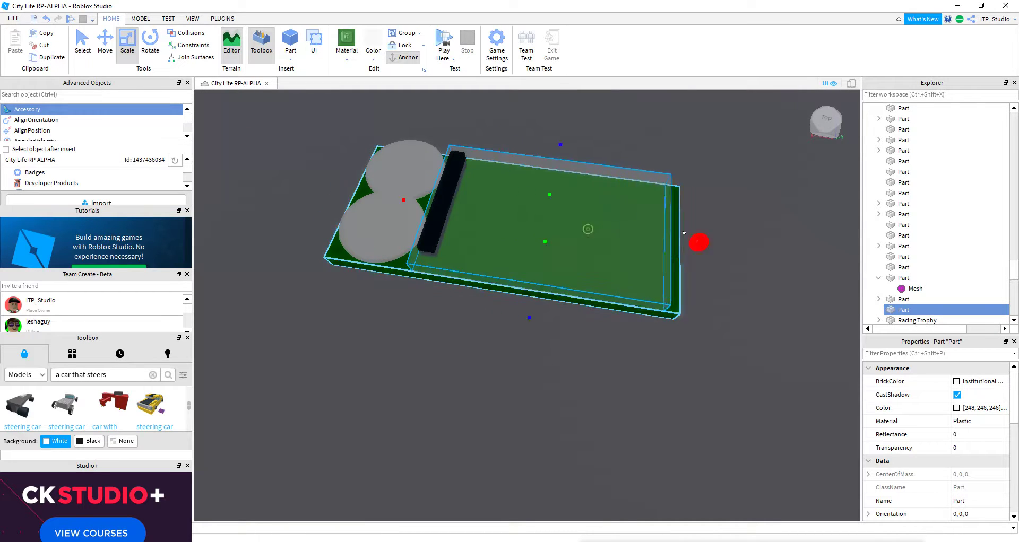
pyautogui.moveTo(557, 196); pyautogui.dragTo(551, 178)
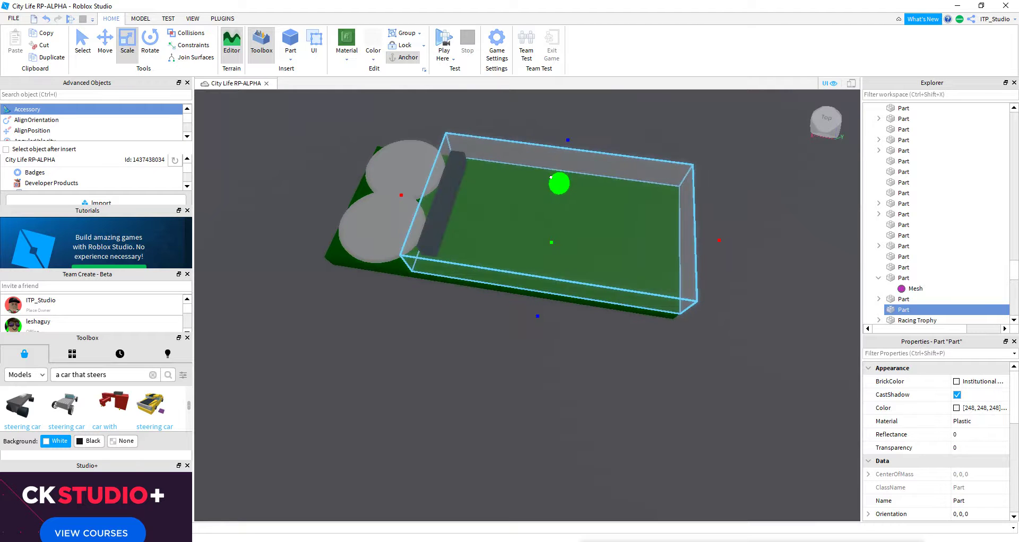
pyautogui.moveTo(553, 173)
pyautogui.mouseDown(button='right')
pyautogui.moveTo(566, 234)
pyautogui.moveTo(576, 190)
pyautogui.moveTo(620, 343)
pyautogui.moveTo(663, 350)
pyautogui.mouseUp(button='right')
# - Scroll to Behavior in Properties and disable CanCollide on the blanket
pyautogui.scroll(5, 576, 190)
pyautogui.scroll(-5, 576, 190)
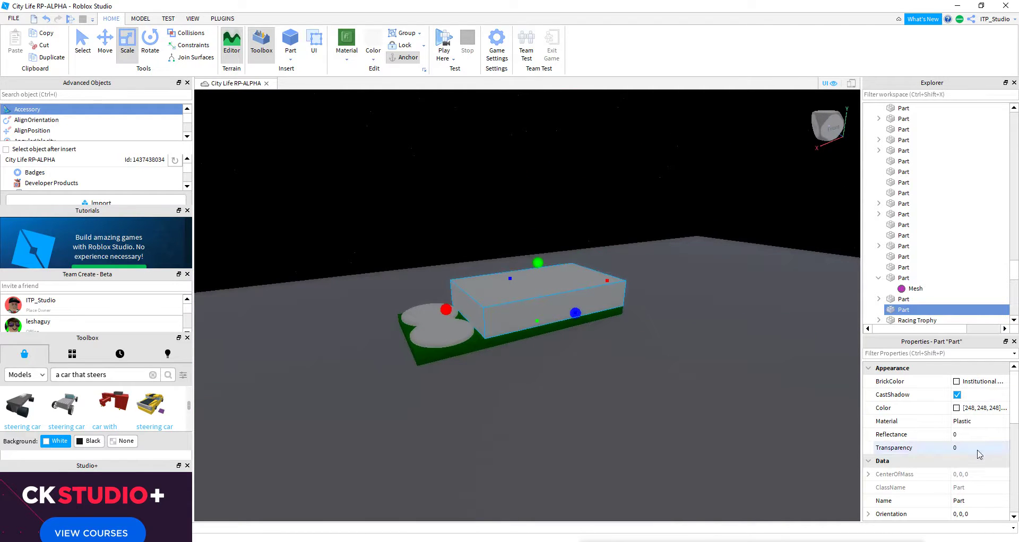
pyautogui.scroll(-1, 978, 459)
pyautogui.scroll(-1, 978, 459)
pyautogui.scroll(-1, 979, 459)
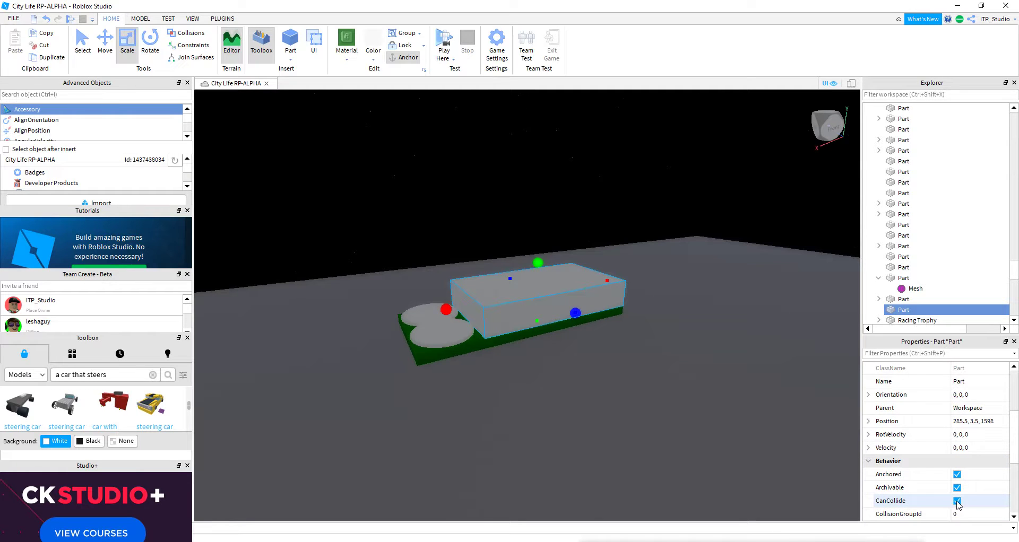
pyautogui.moveTo(827, 467); pyautogui.dragTo(711, 416, button='right')
pyautogui.scroll(2, 712, 416)
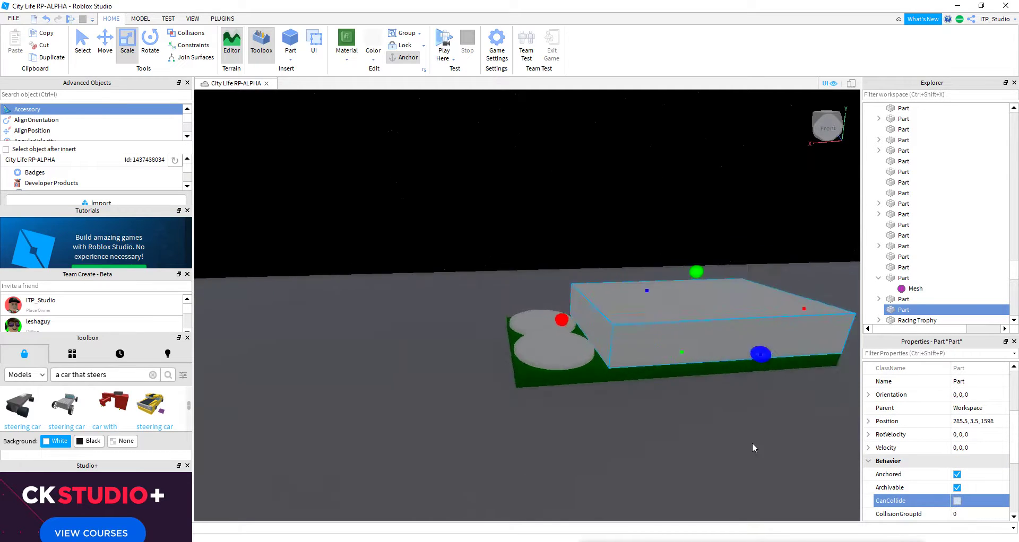
# - Start a play test, then walk and jump the avatar onto the green bed beside the pillows
pyautogui.scroll(3, 752, 442)
pyautogui.scroll(3, 753, 444)
pyautogui.press('f')
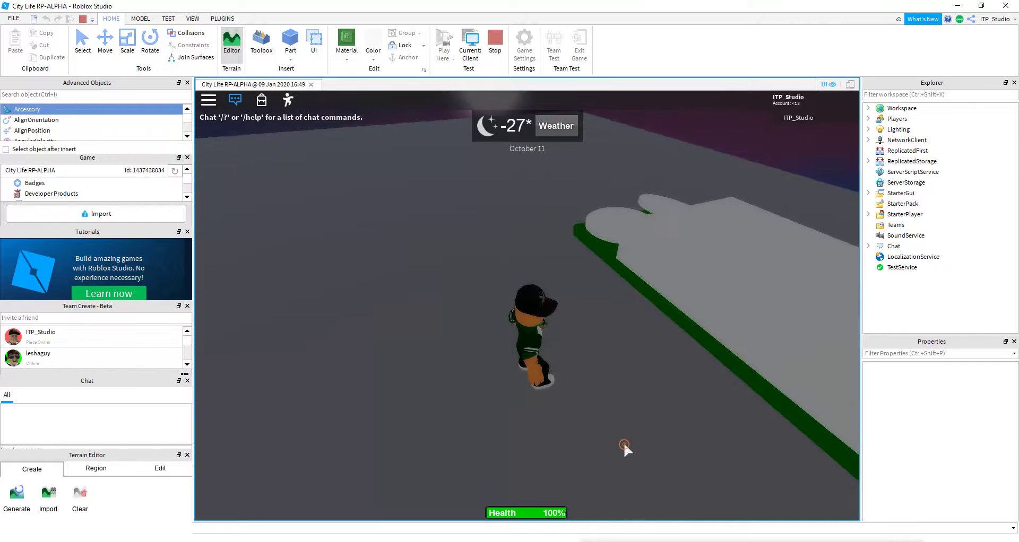
pyautogui.press('w')
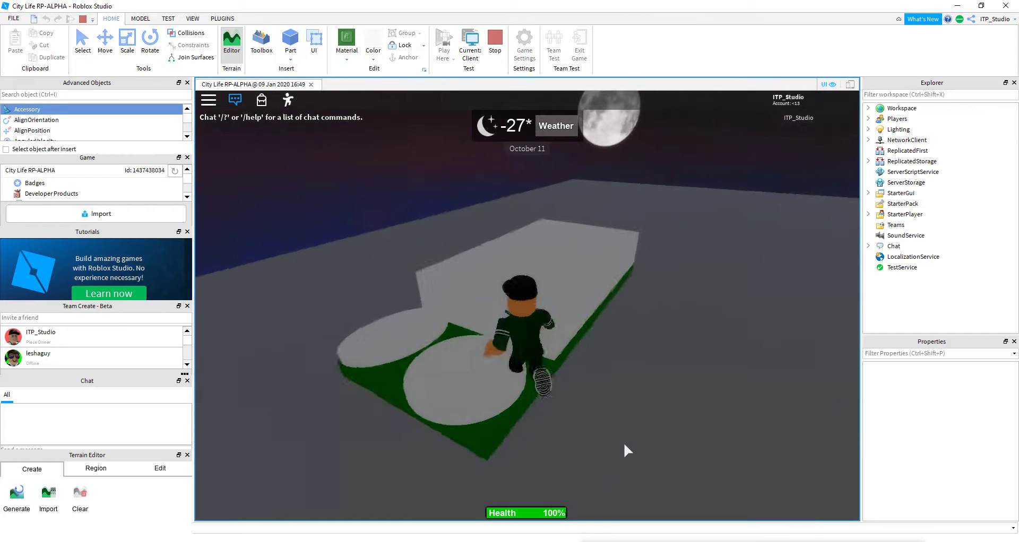
pyautogui.press('space')
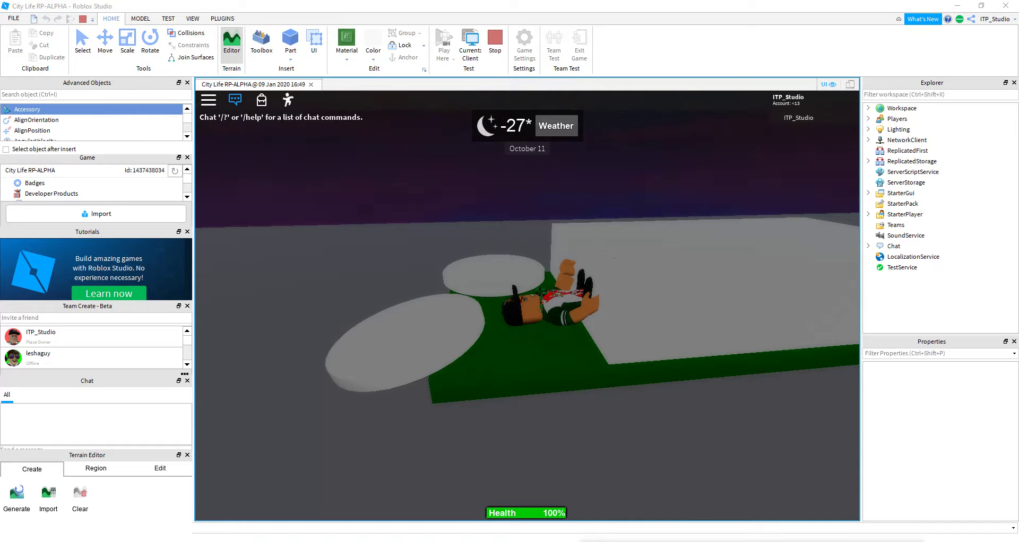
# - Switch the test view to Server, stop the play test, and select both pillow parts
pyautogui.click(471, 46)
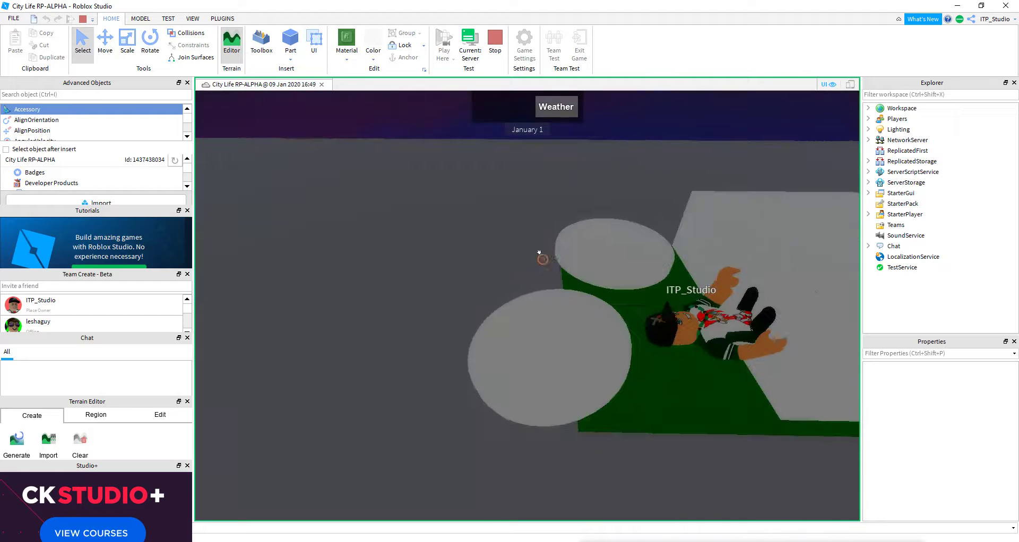
pyautogui.click(541, 290)
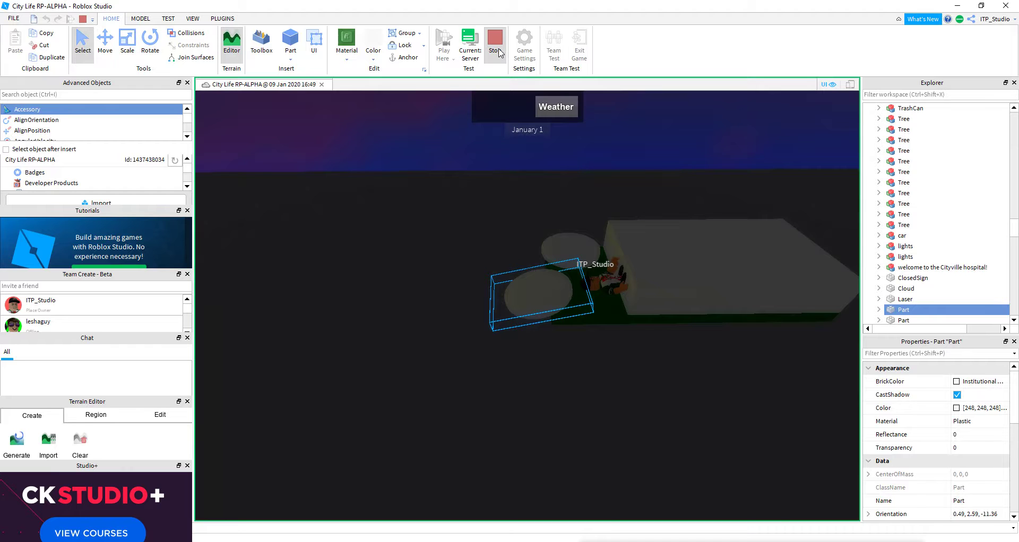
pyautogui.click(497, 50)
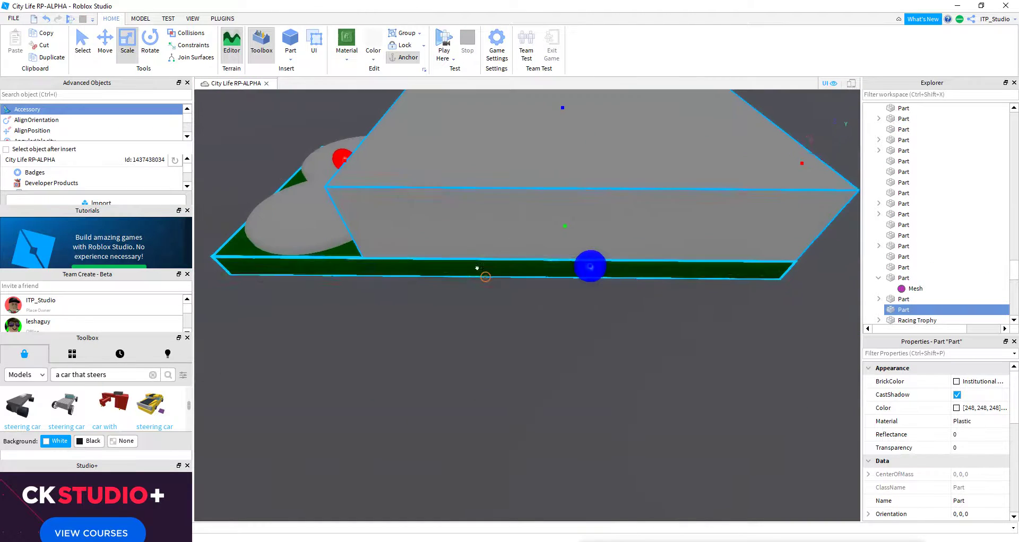
pyautogui.click(318, 228)
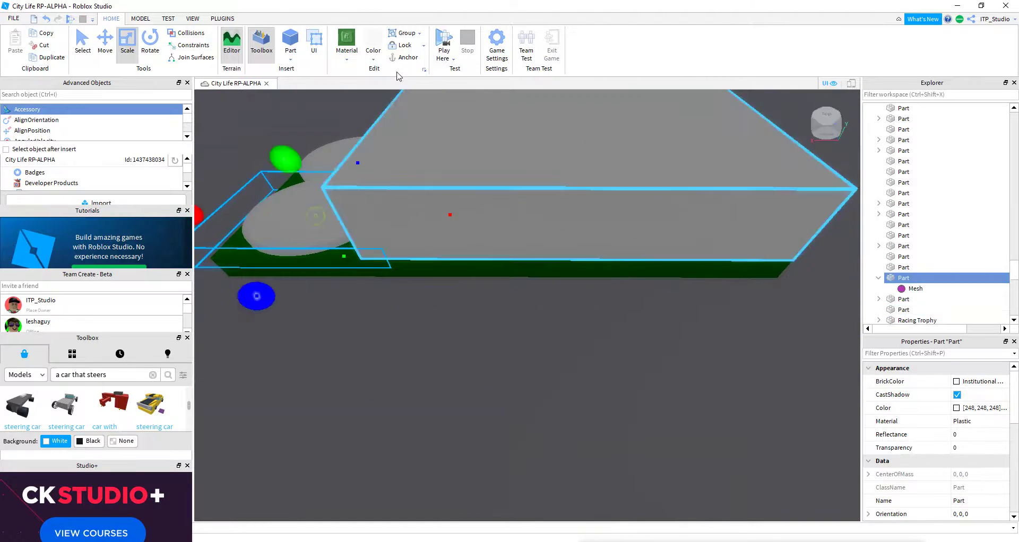
pyautogui.click(321, 129)
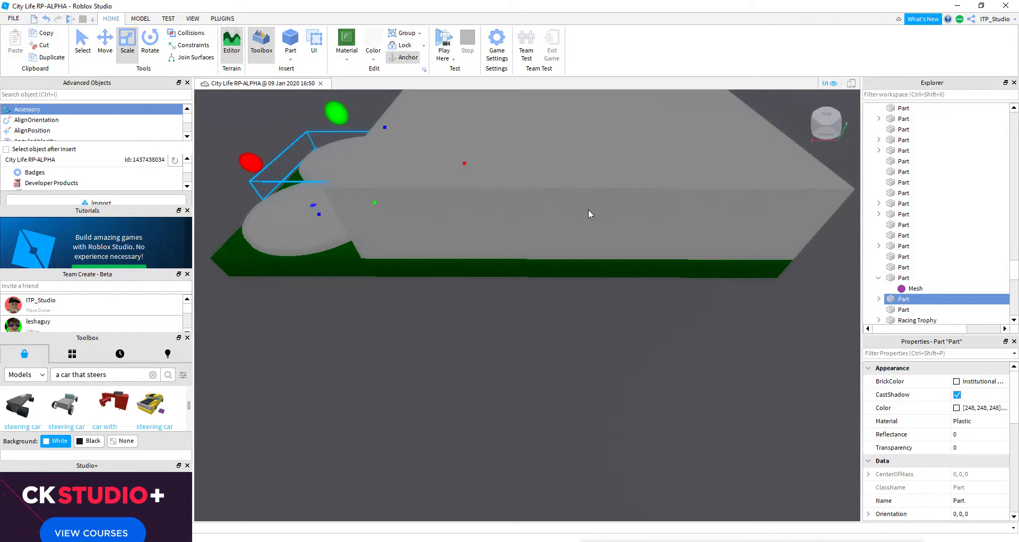
# - Launch another play test with F5 and run the avatar onto the blanket-covered bed, retrying after respawn
pyautogui.press('F5')
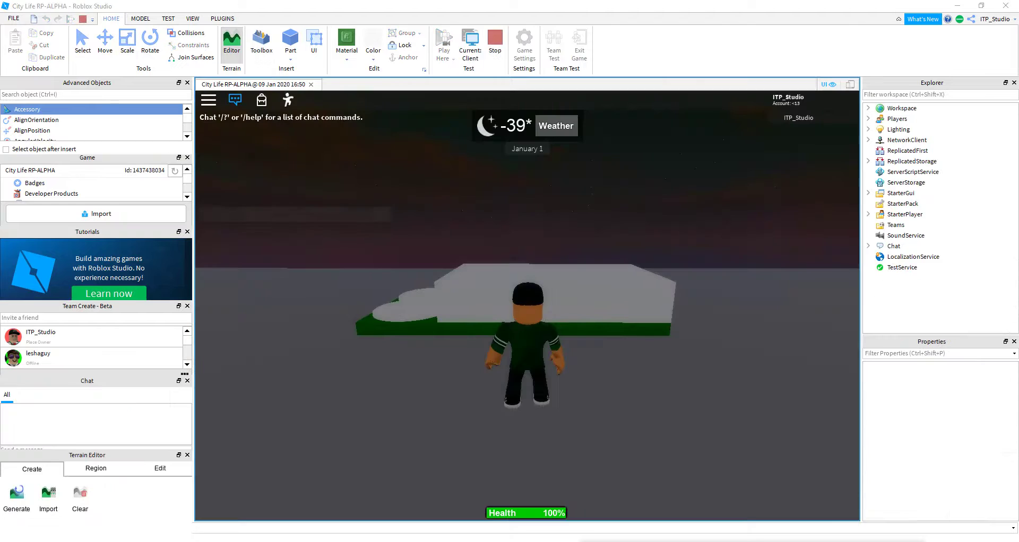
pyautogui.press('w')
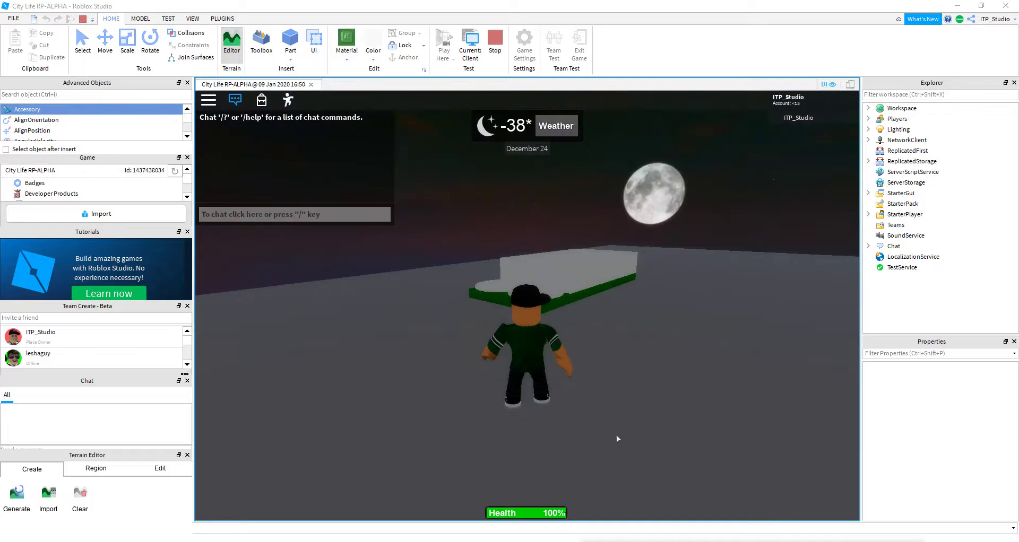
pyautogui.press('w')
pyautogui.press('w')
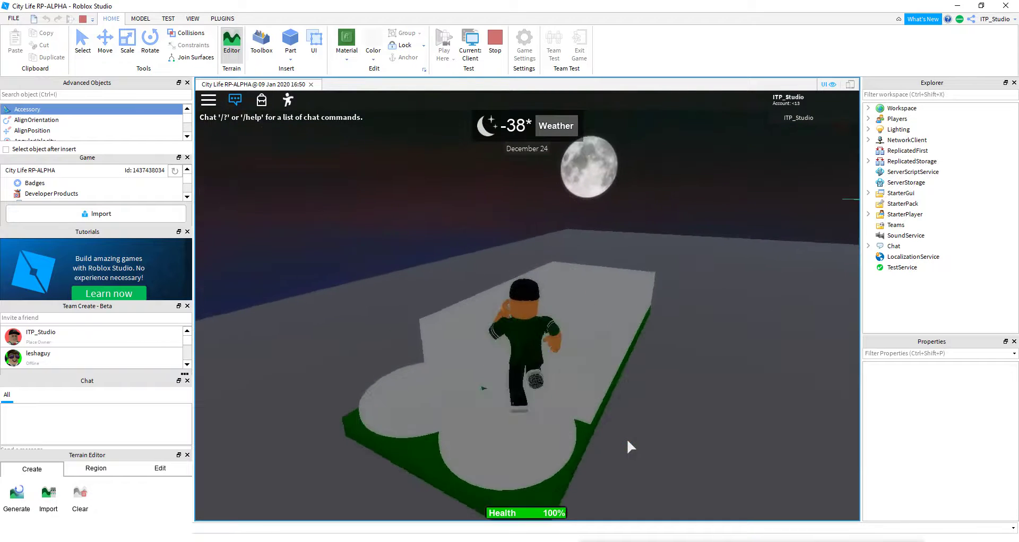
pyautogui.press('w')
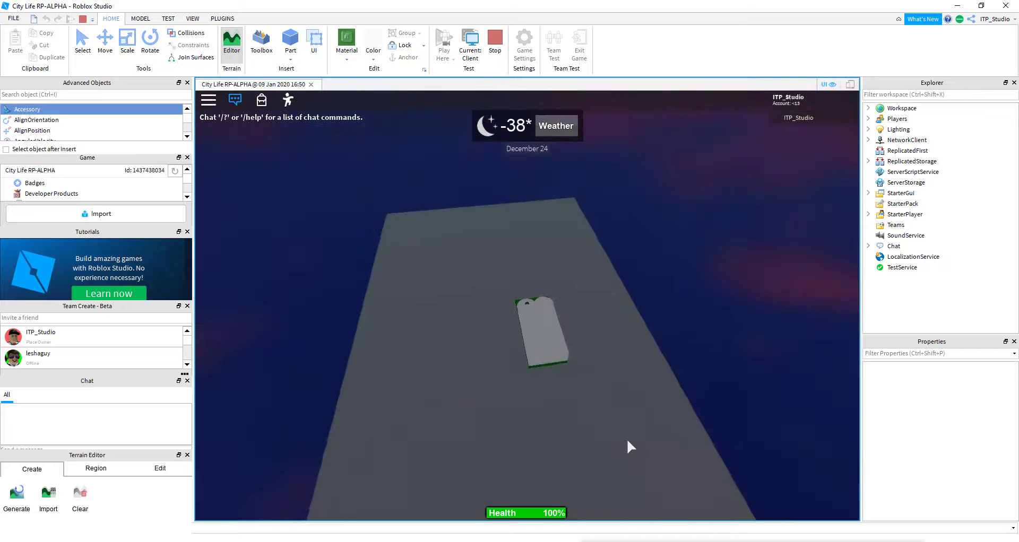